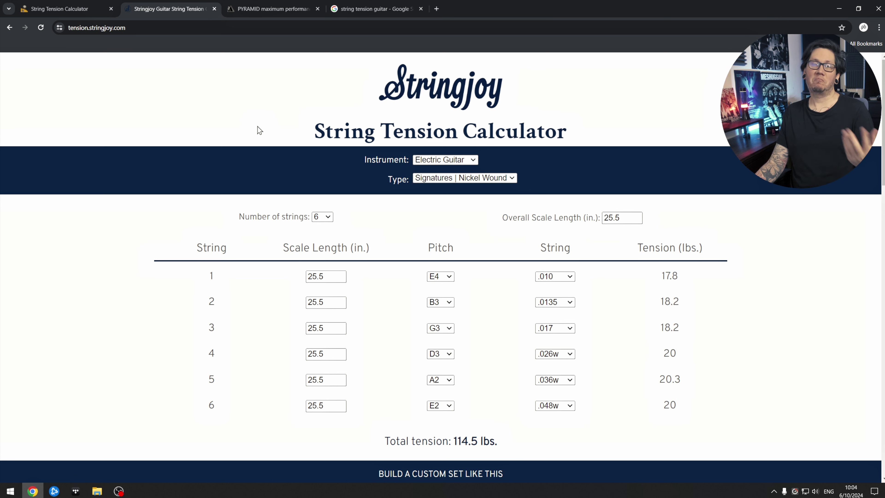
- Switch to the empty rodrigocfd String Tension Calculator page, set to kg/cm units
left_click(72, 11)
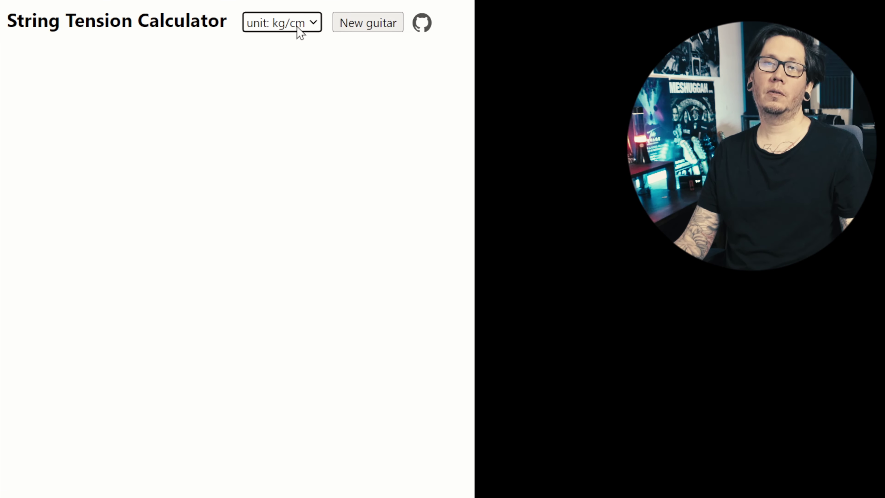
- Show tensions in lb/in and add Guitar #1 to the calculator
left_click(185, 68)
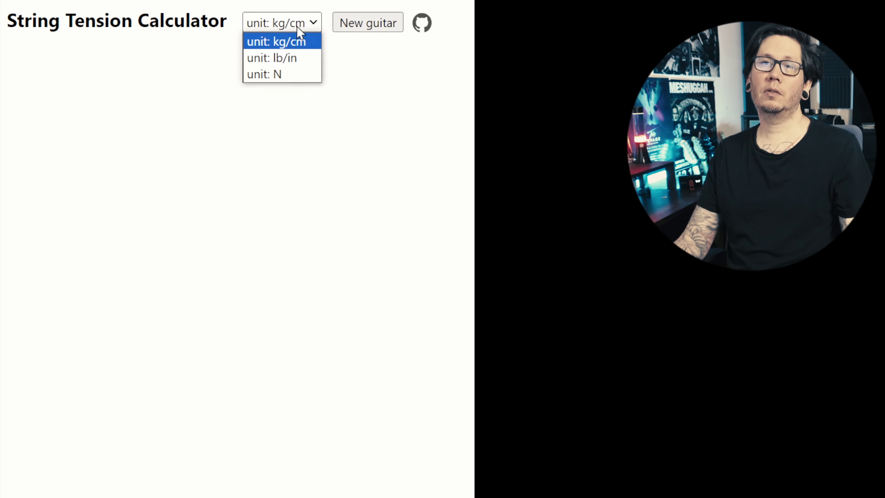
left_click(298, 58)
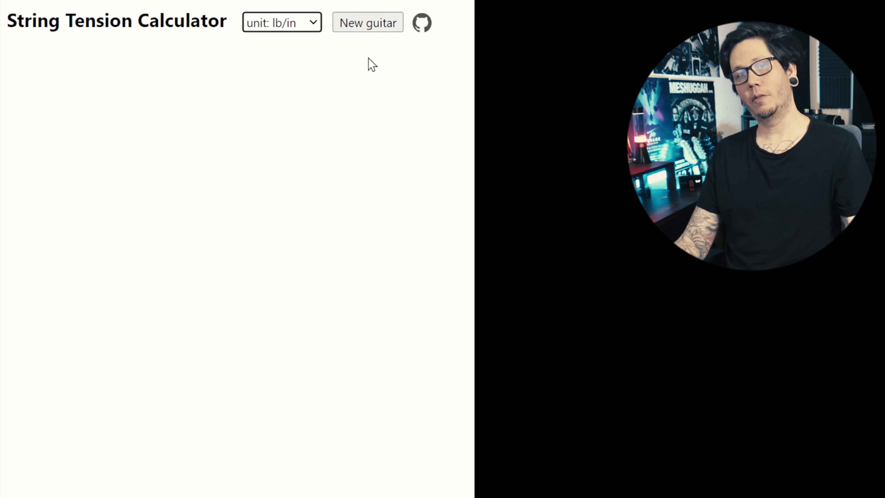
left_click(363, 28)
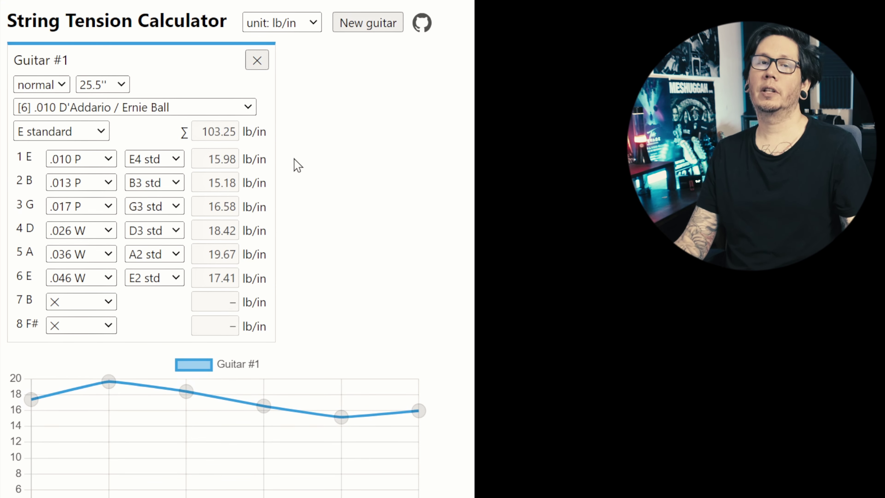
- Try multi-scale on Guitar #1 and browse string sets and tunings, keeping the .010 set in E standard
left_click(47, 87)
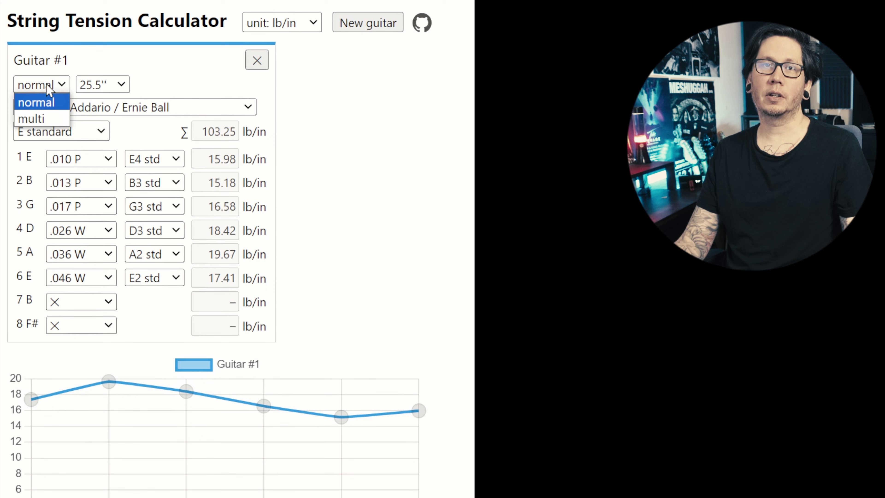
left_click(51, 119)
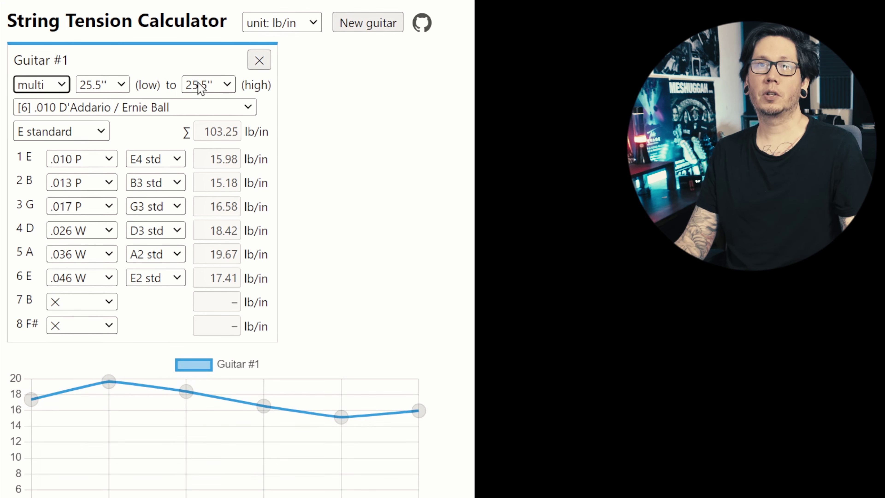
left_click(155, 111)
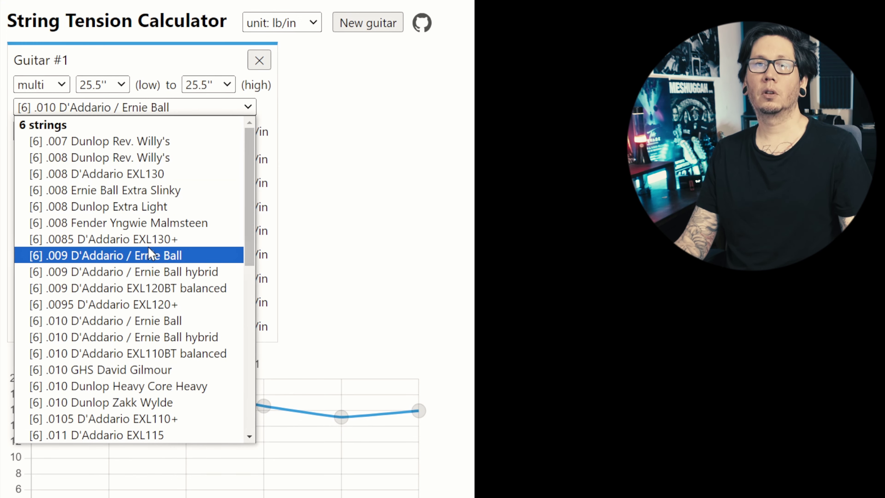
scroll(149, 225, "down", 5)
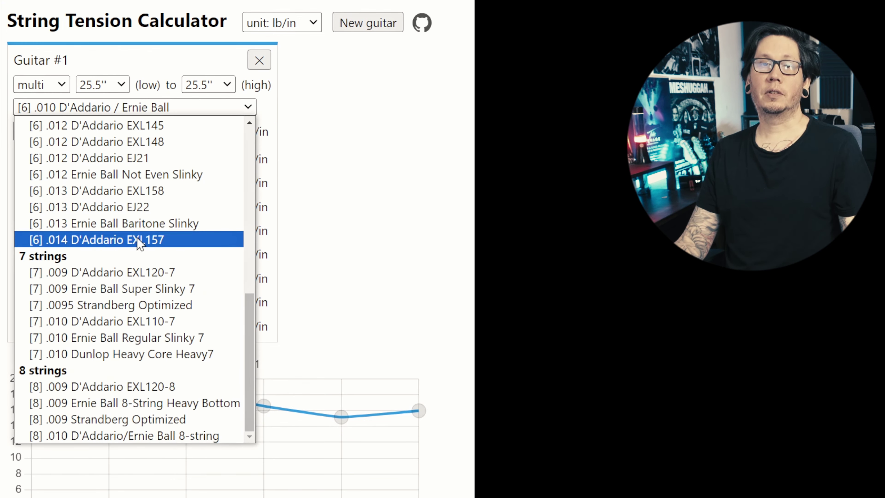
key("Escape")
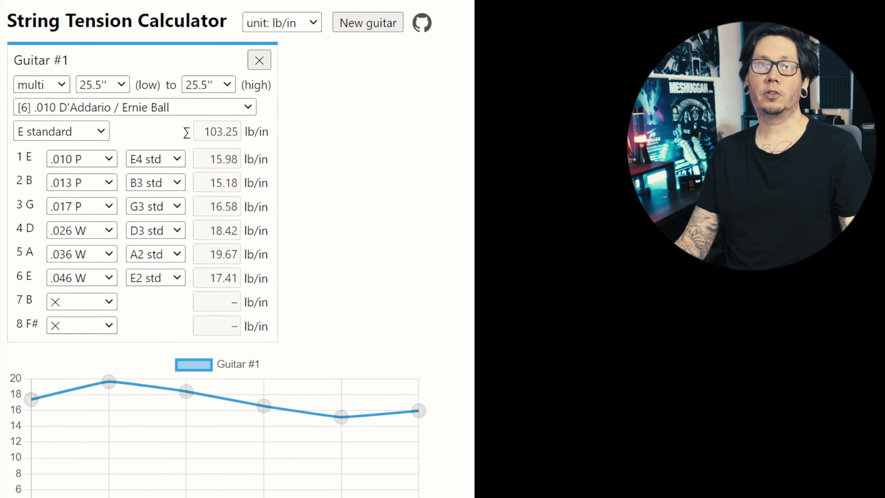
left_click(103, 134)
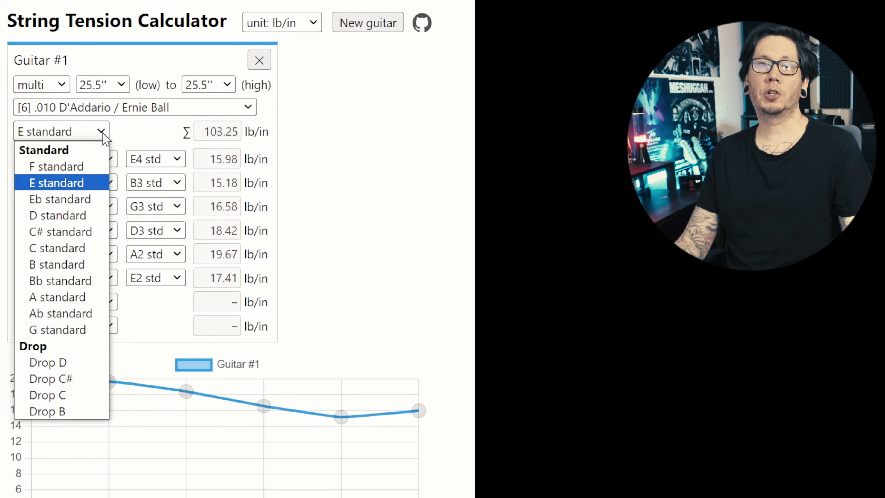
key("Escape")
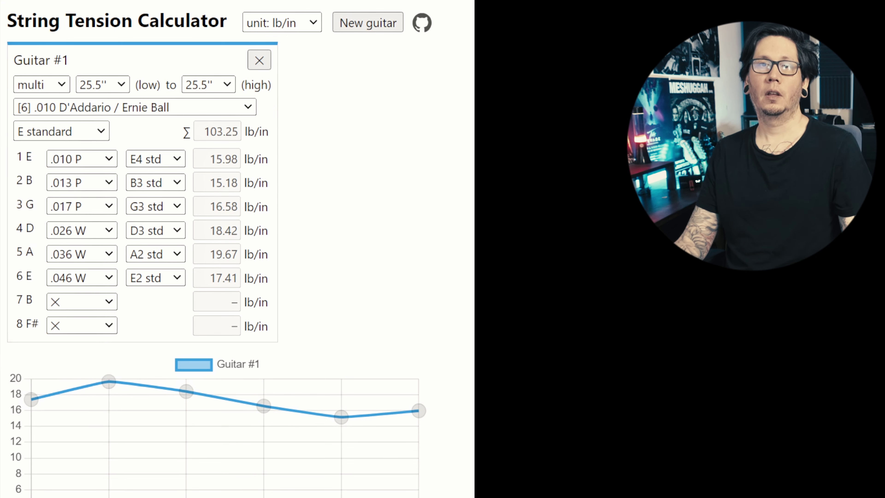
left_click(56, 88)
- Return Guitar #1 to a normal scale at 24.75 inches, totalling 97.26 lb/in
left_click(52, 102)
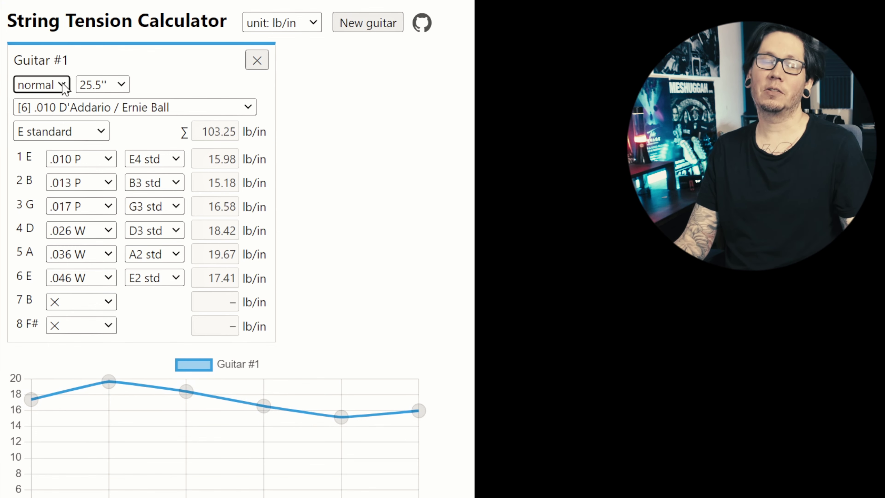
left_click(125, 82)
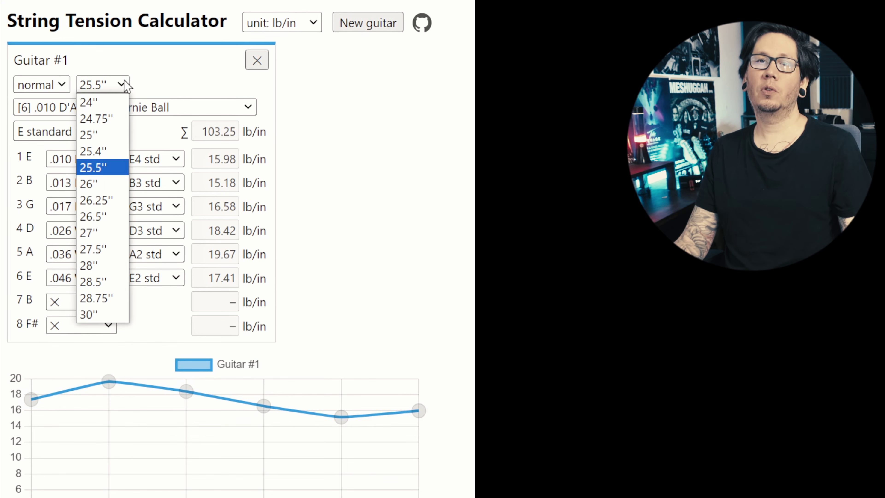
left_click(110, 120)
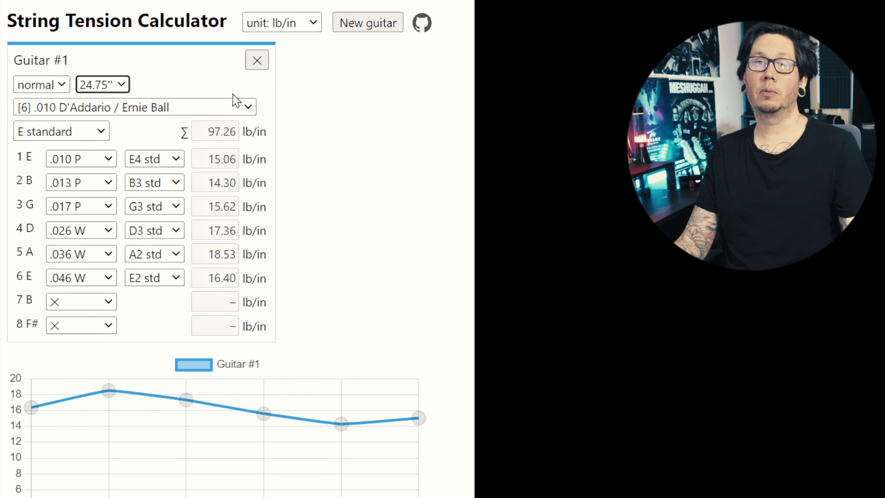
left_click(220, 101)
left_click(250, 317)
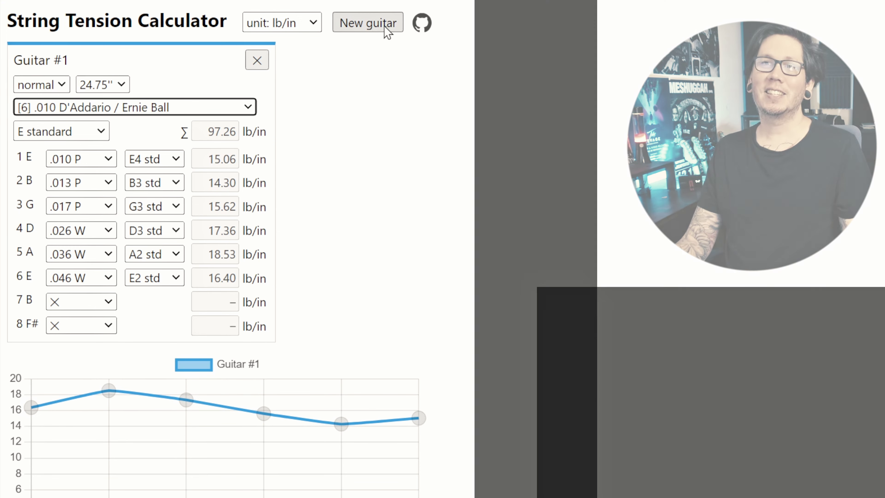
- Add Guitars #2–#4, then remove #4 and #3, leaving Guitar #2 at 25.5" (103.25 lb/in)
left_click(387, 31)
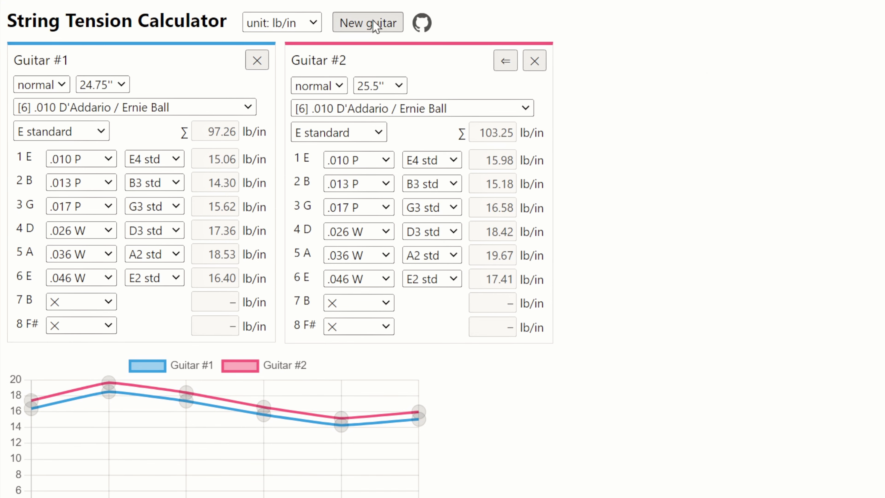
left_click(375, 26)
left_click(368, 23)
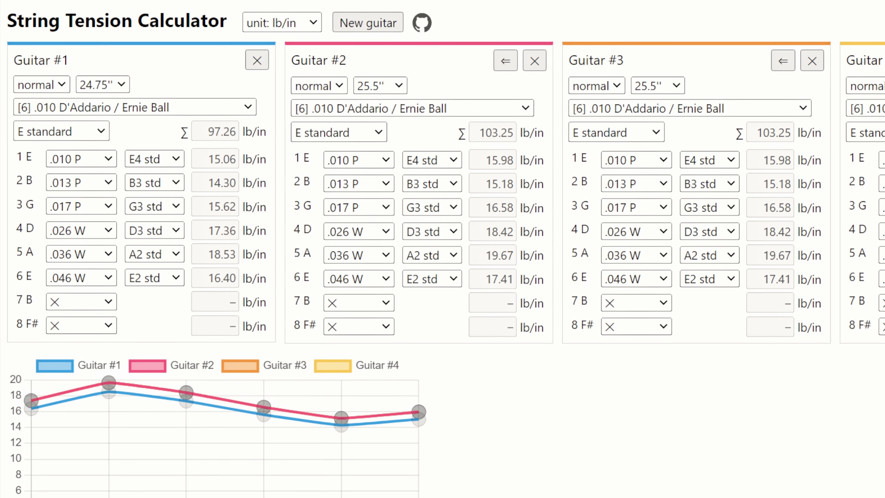
left_click(813, 61)
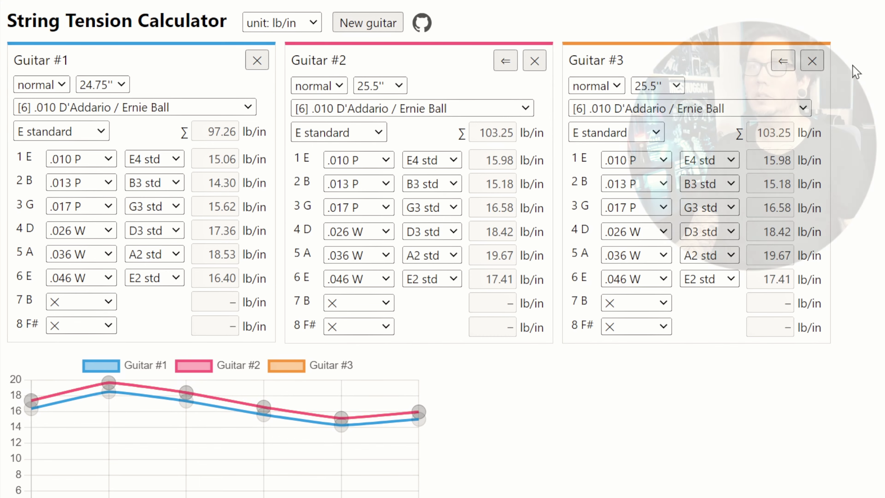
left_click(812, 61)
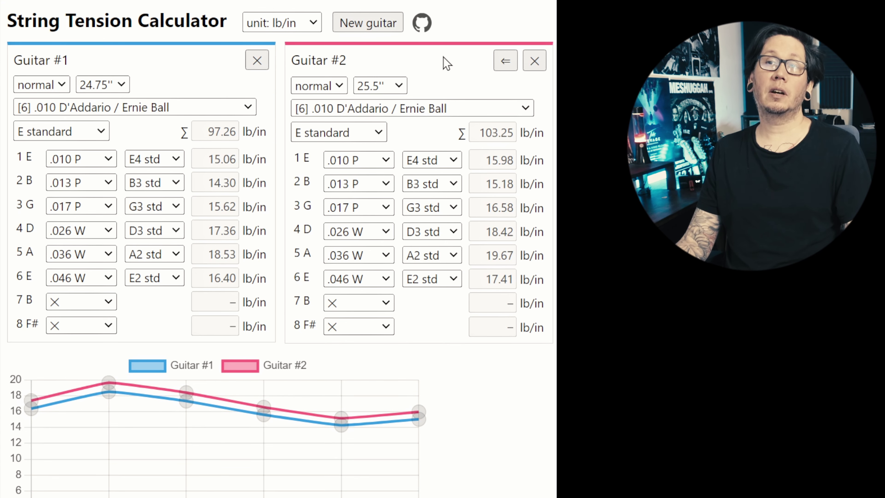
- Give Guitar #2 a 26.5-inch scale length and Drop B tuning, totalling 76.09 lb/in
left_click(401, 86)
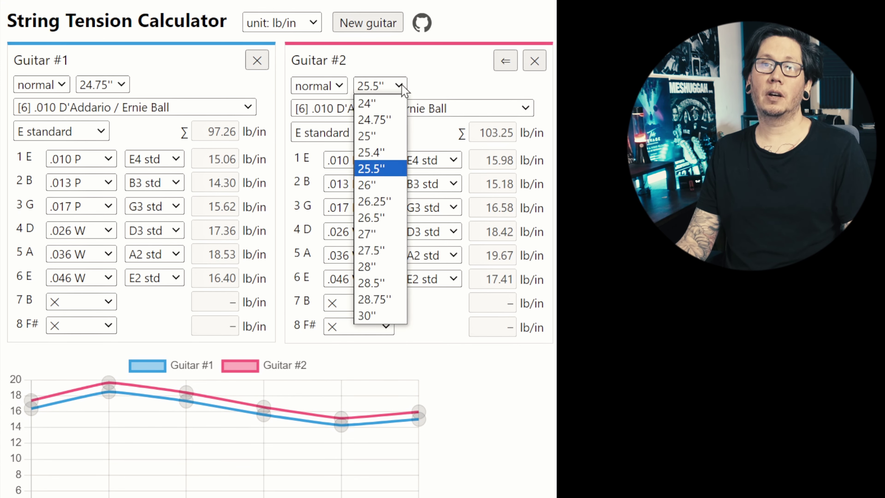
left_click(393, 223)
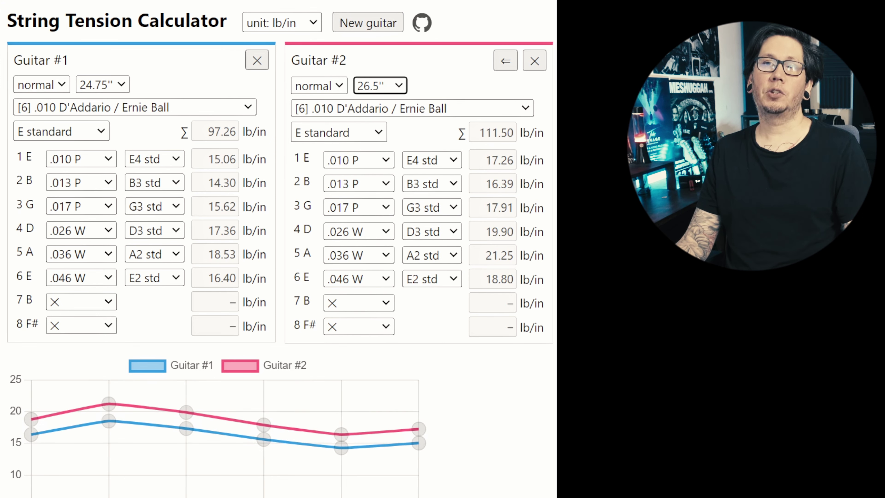
left_click(381, 138)
left_click(358, 415)
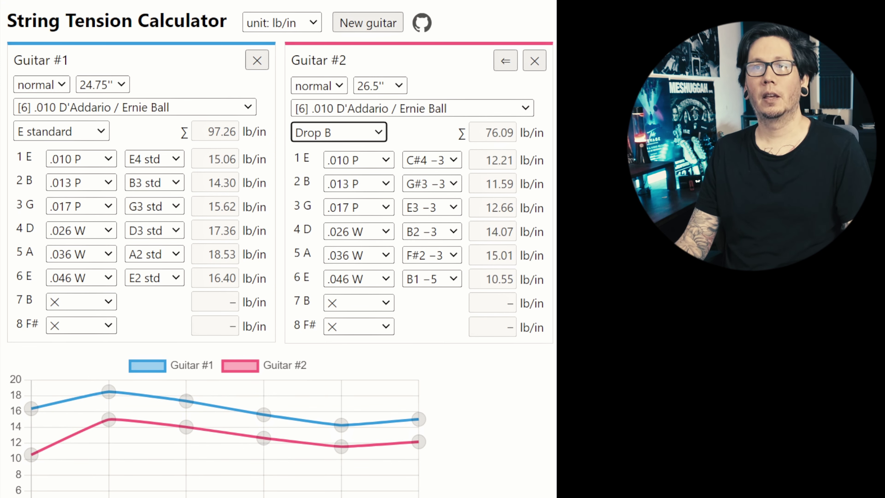
- Try .013 EXL158 and .012 Not Even Slinky on Guitar #2, settling on .011 EXL115BT balanced
left_click(526, 110)
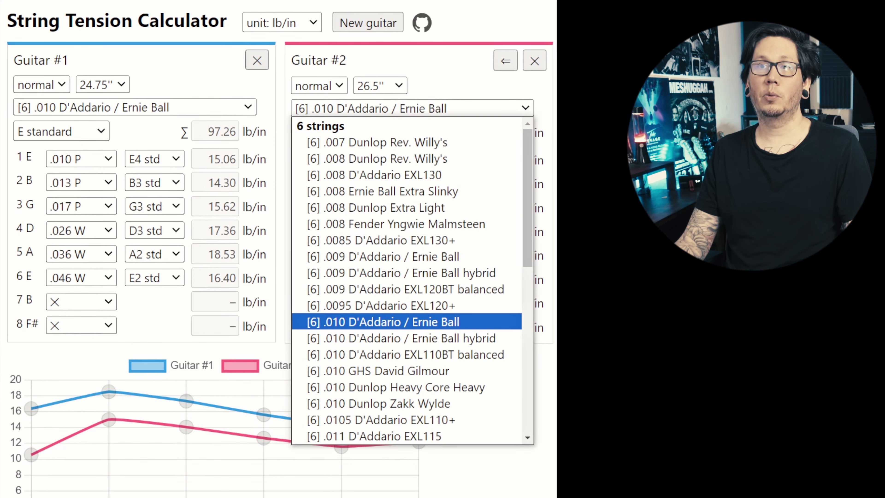
scroll(526, 225, "down", 5)
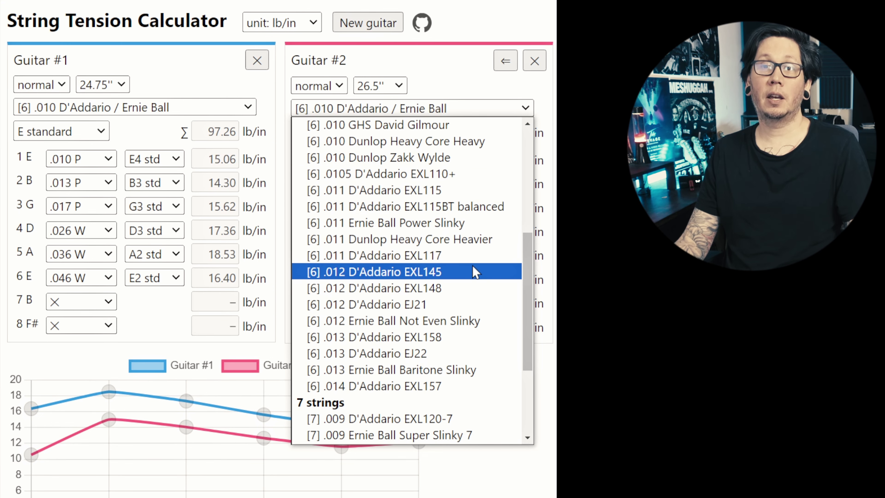
left_click(458, 337)
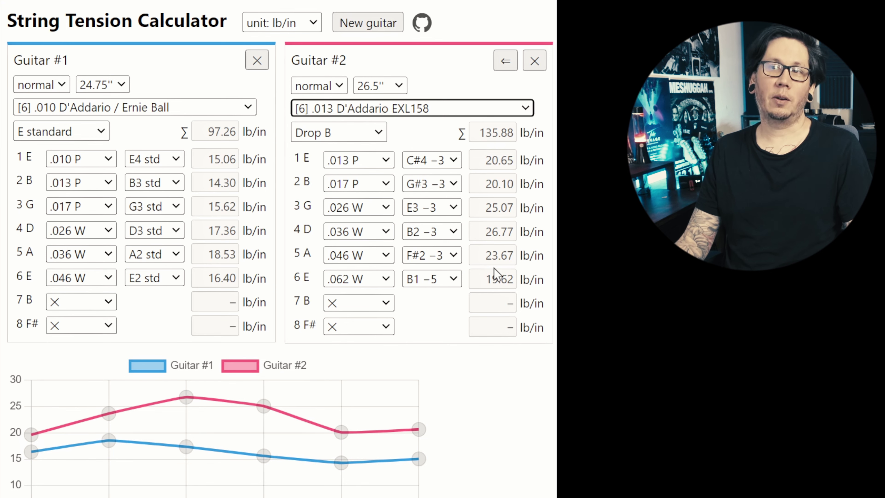
left_click(526, 108)
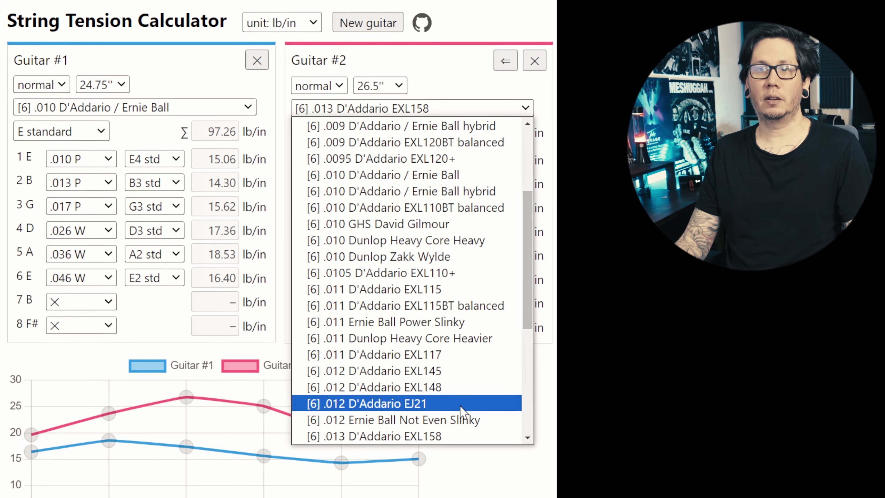
left_click(459, 420)
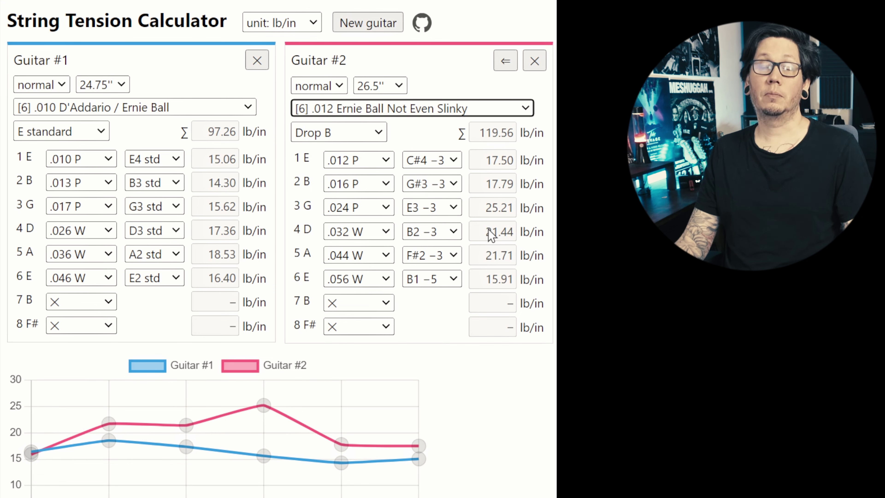
left_click(527, 111)
left_click(467, 326)
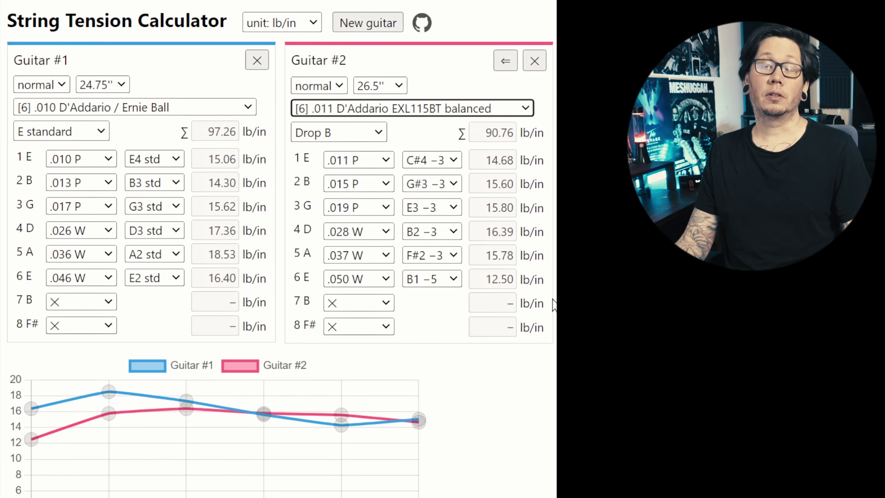
- Set Guitar #2's 4 D string to .030 W after comparing .028 W and .032 W
left_click(387, 231)
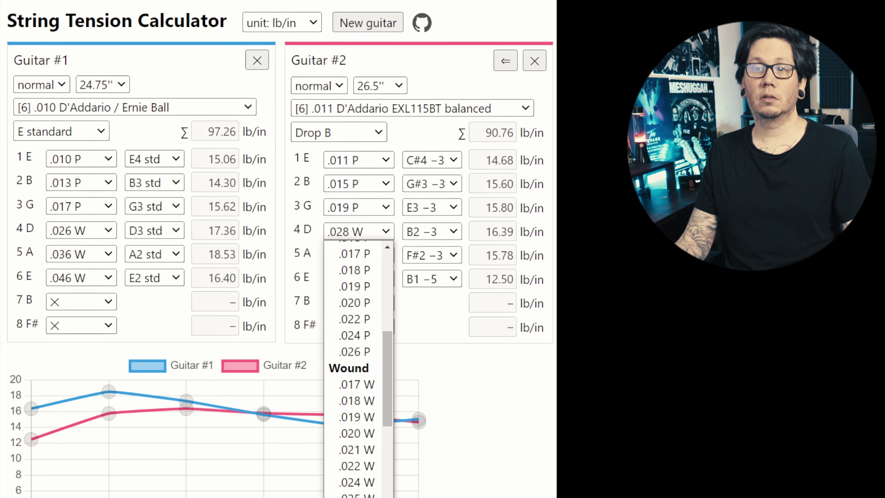
key("Down")
key("Down")
key("Return")
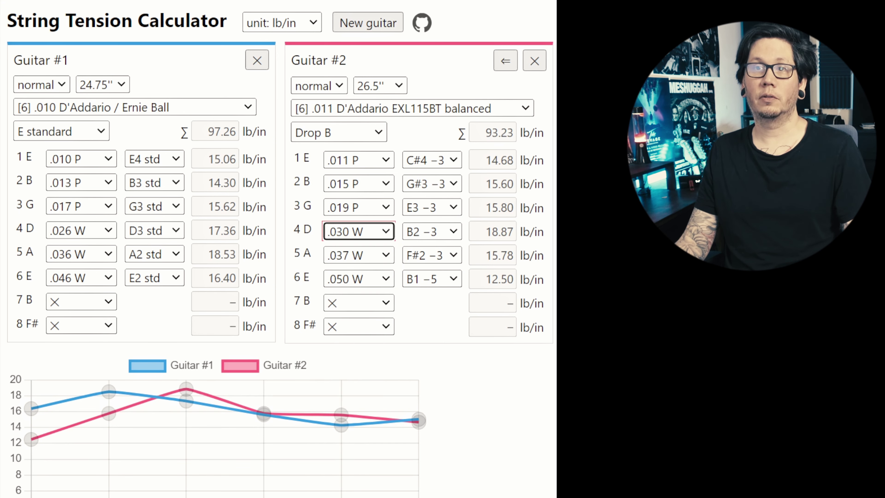
left_click(355, 234)
left_click(353, 233)
key("Up")
key("Down")
key("Down")
key("Up")
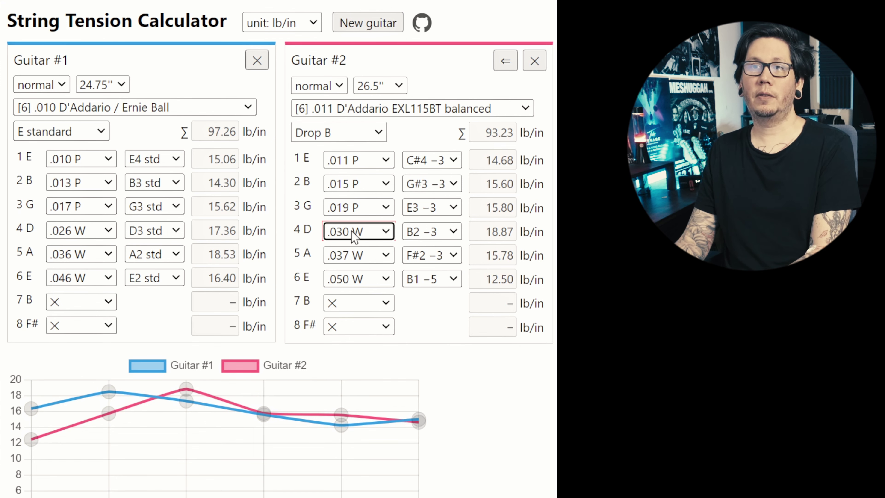
key("Up")
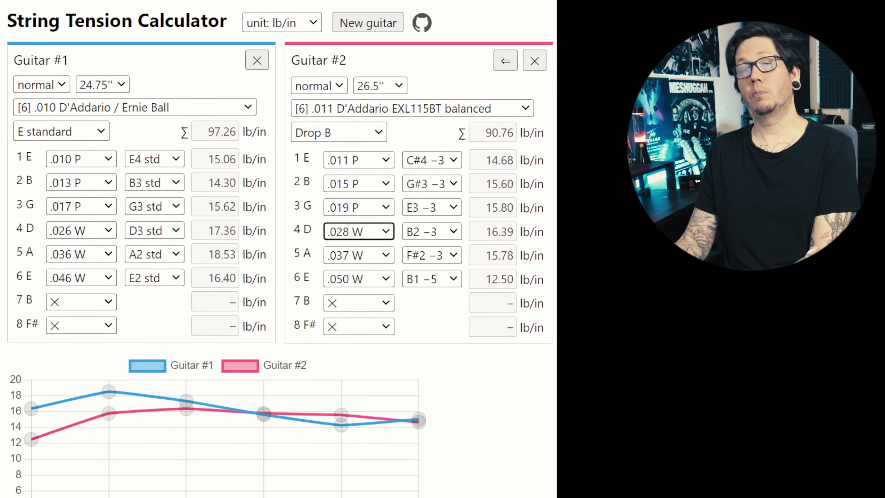
key("Down")
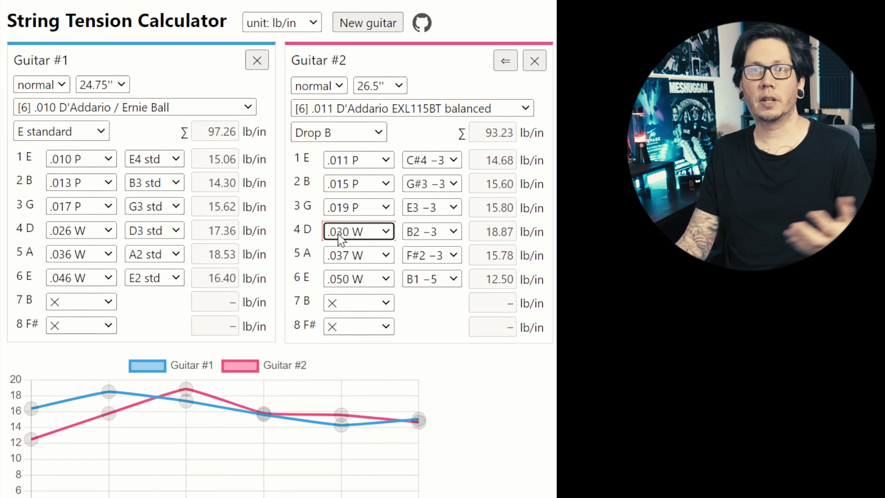
- Set the 5 A string to .040 W after trying .038 W and .042 W, totalling 95.63 lb/in
left_click(370, 258)
key("Down")
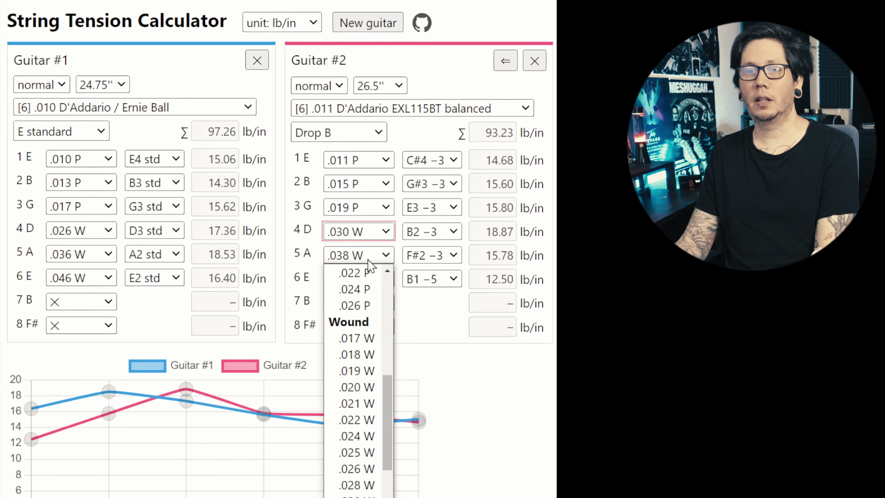
key("Down")
key("Down")
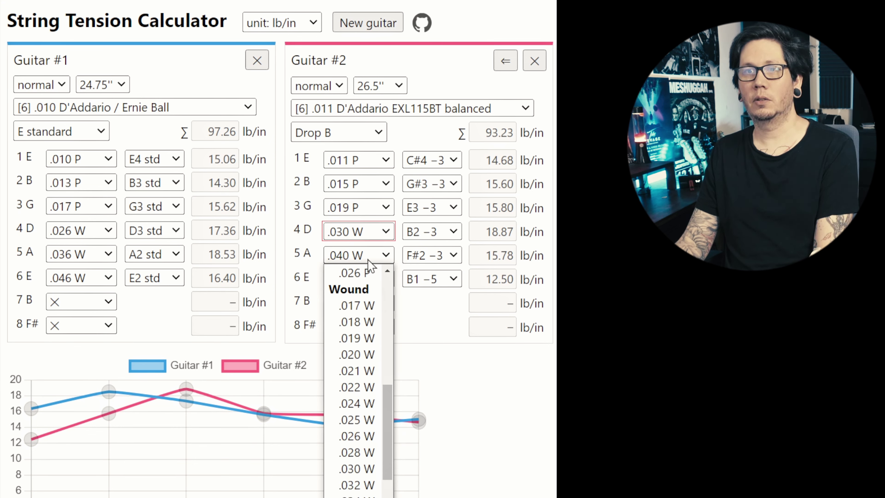
key("Return")
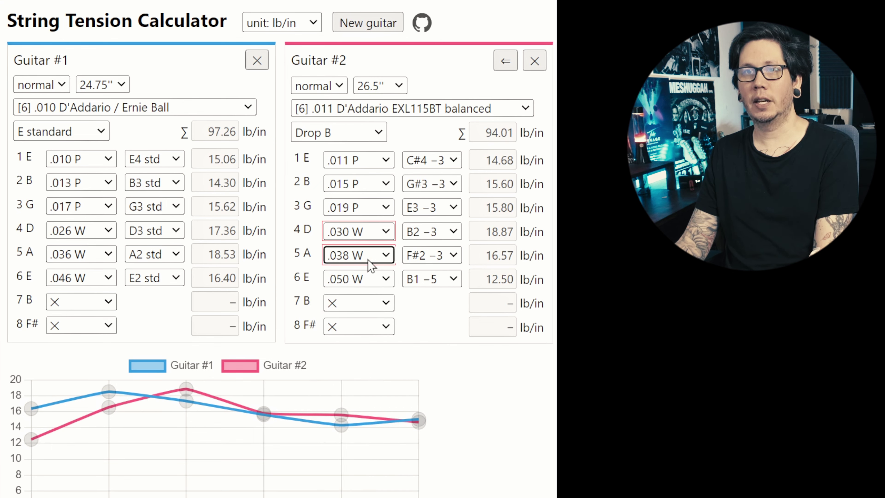
key("Down")
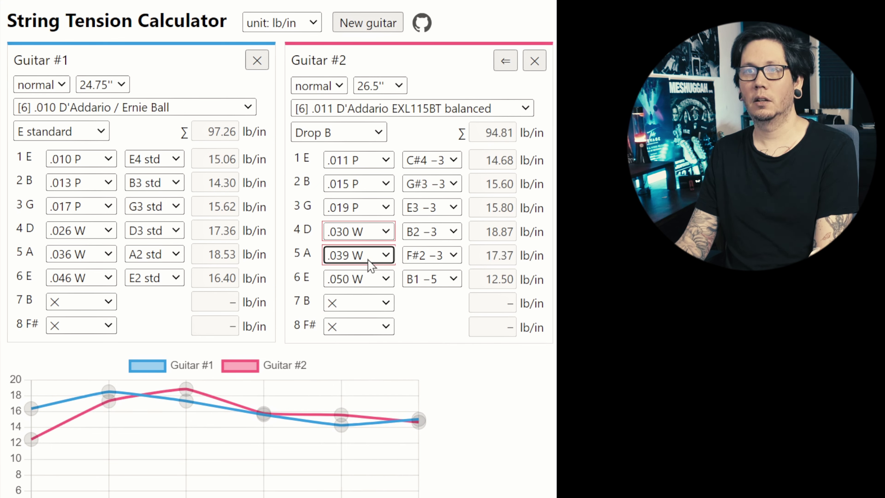
key("Down")
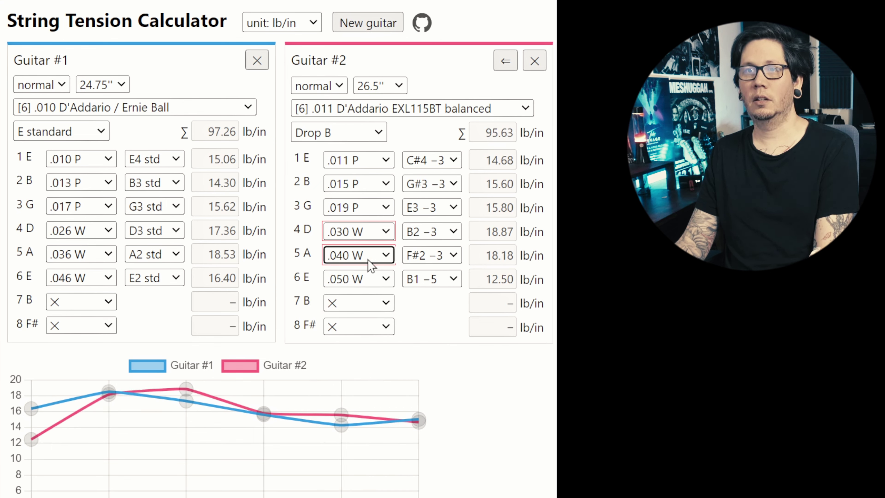
key("Down")
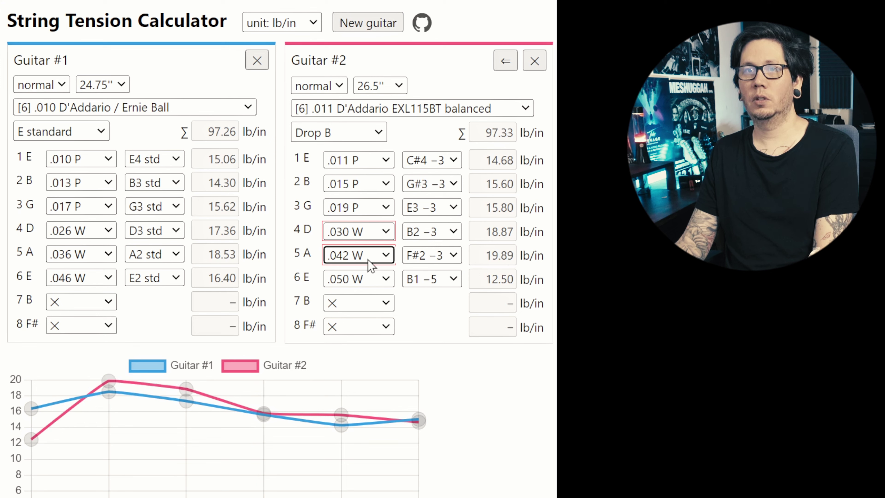
key("Up")
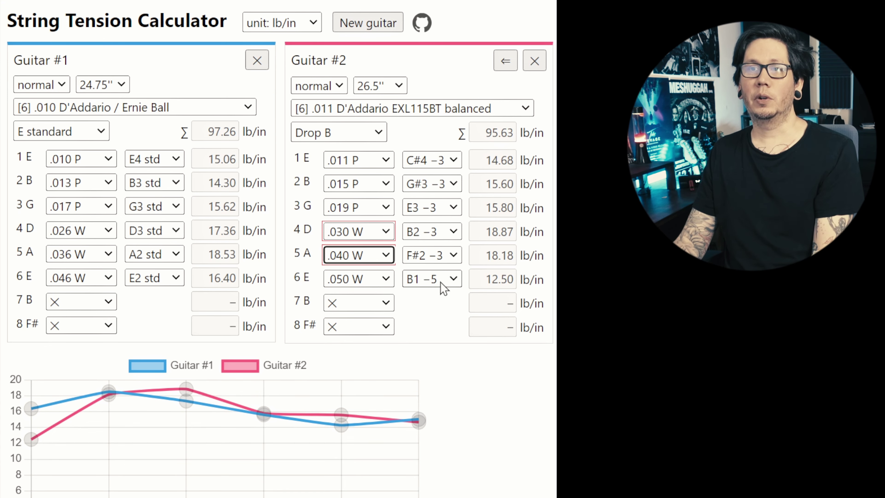
- Step Guitar #2's 6 E string through .052 W and .054 W to .059 W
left_click(374, 288)
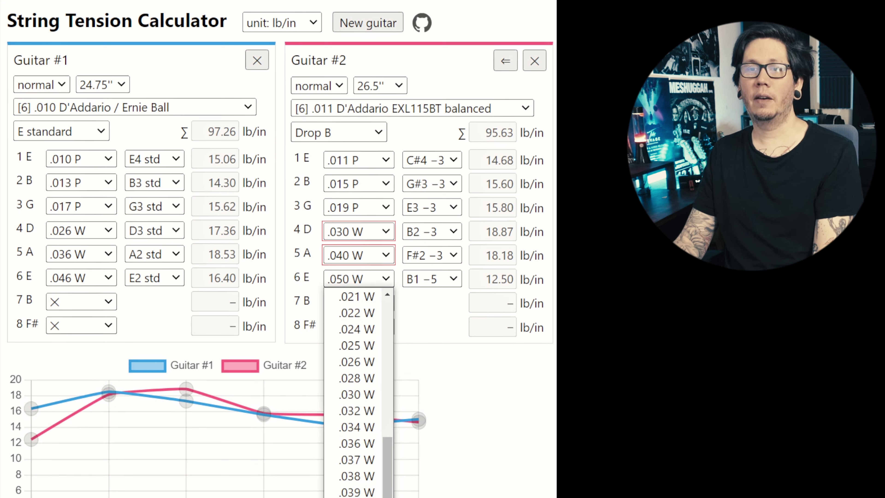
key("Escape")
key("Down")
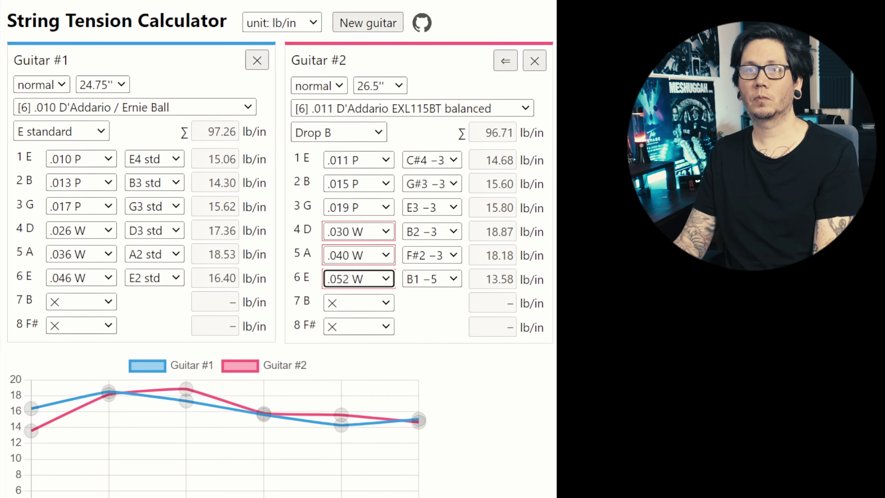
key("Down")
key("Down")
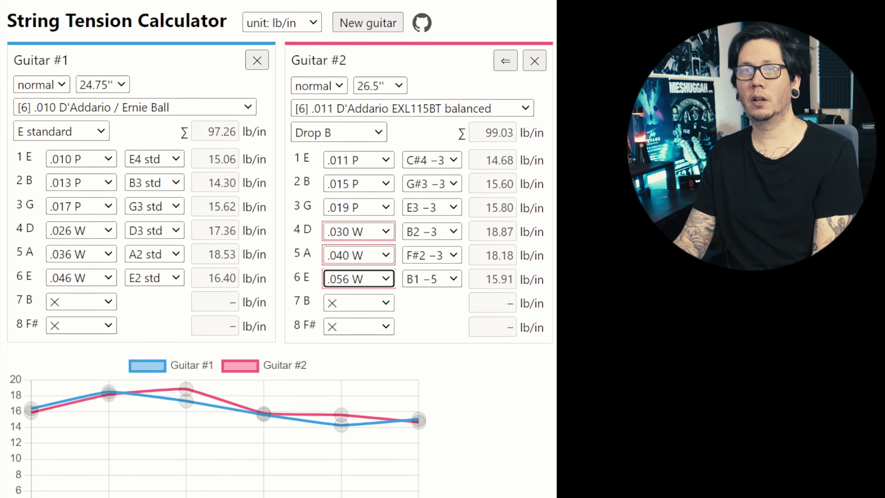
key("Down")
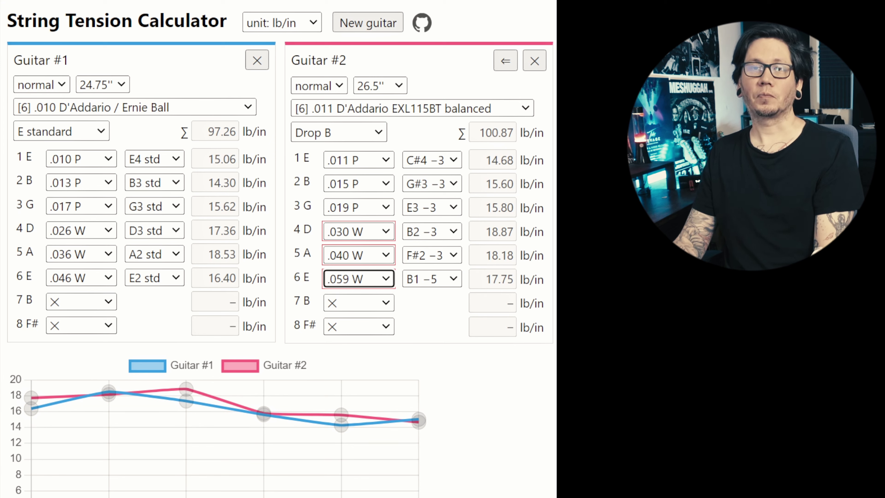
left_click(386, 280)
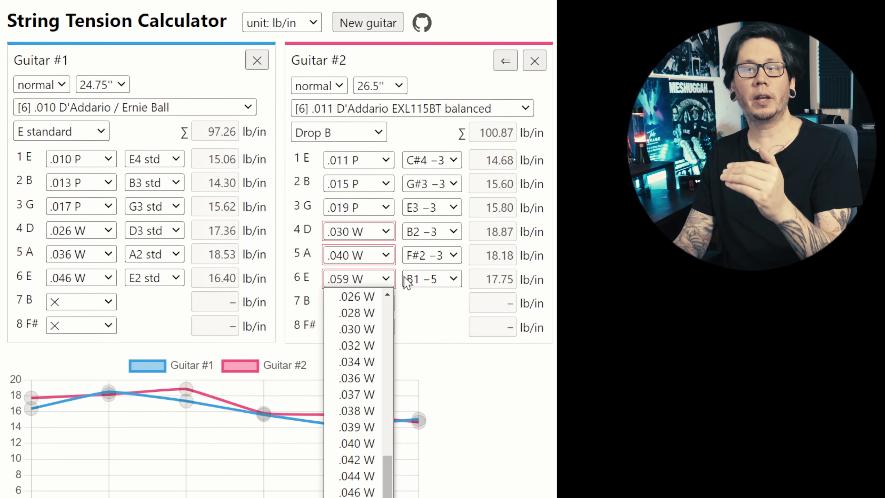
left_click(424, 213)
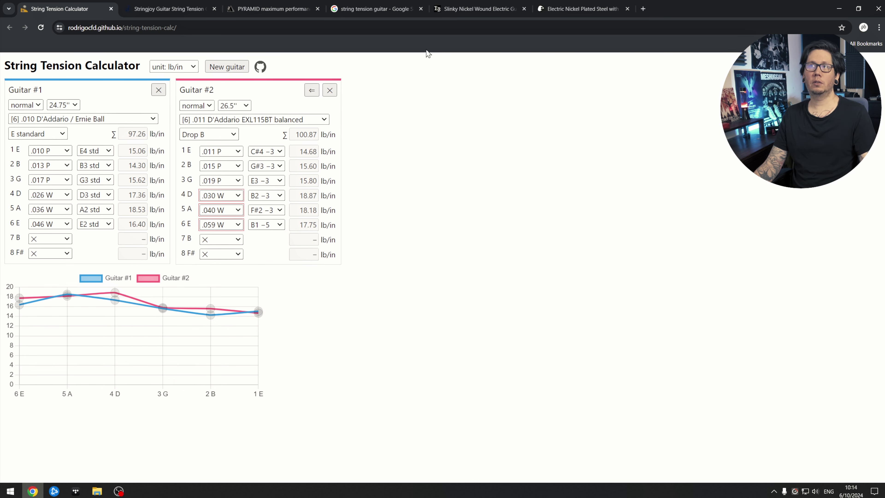
left_click(479, 10)
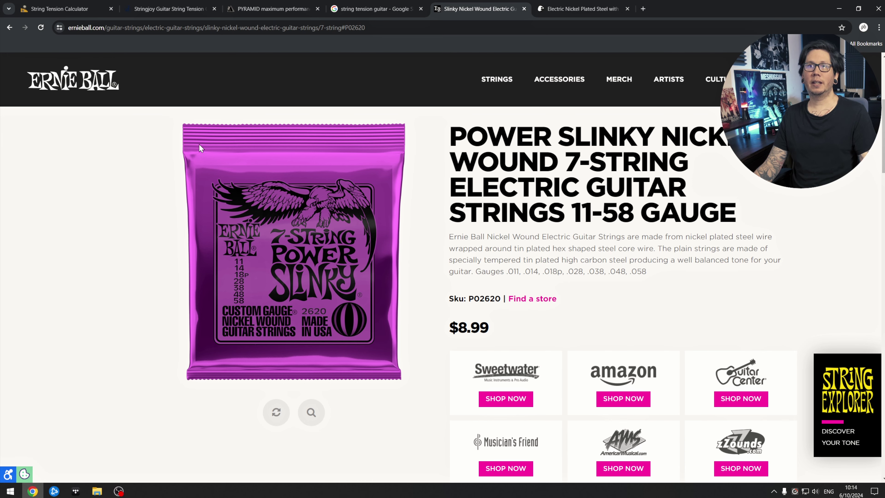
left_click(68, 9)
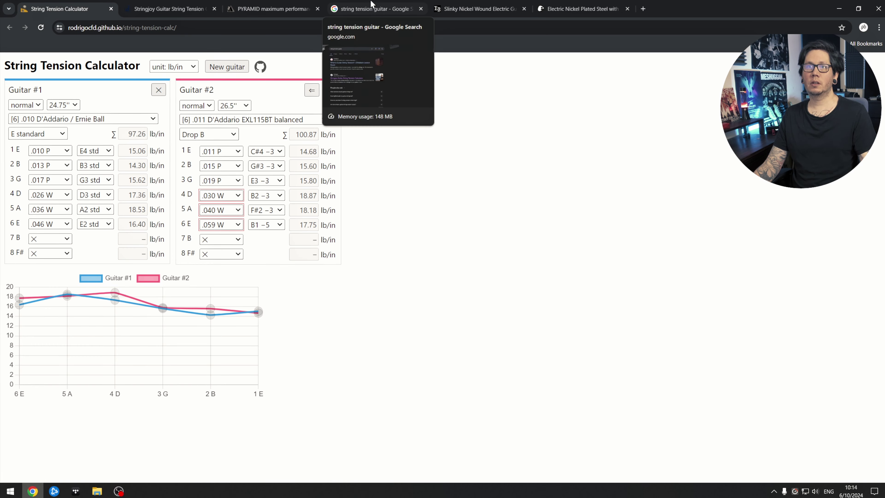
left_click(382, 9)
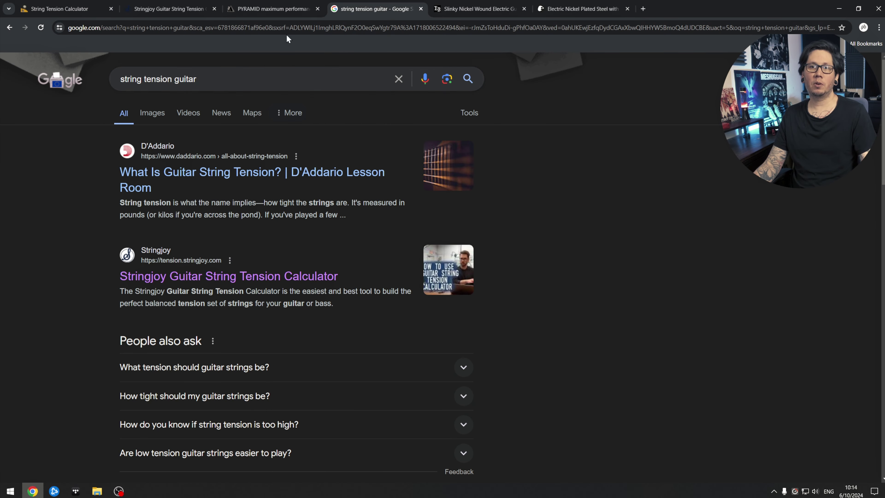
left_click(285, 8)
left_click(481, 9)
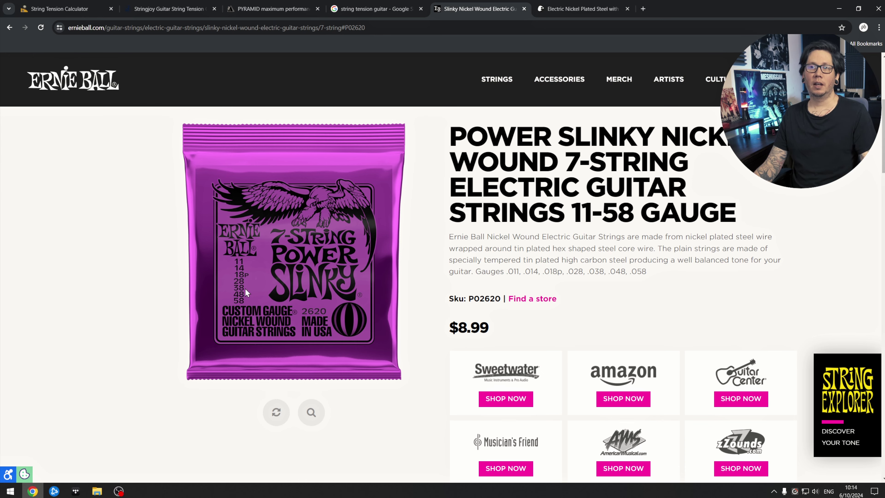
left_click(66, 7)
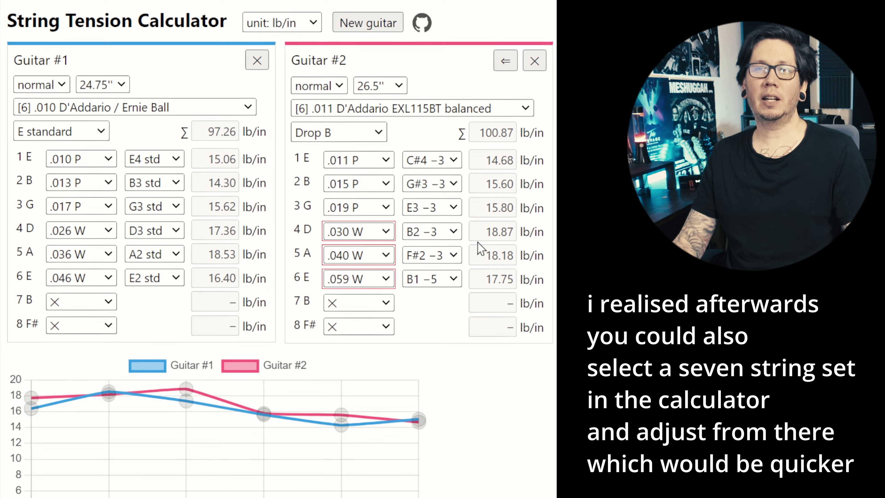
- Set Guitar #2's gauges: G .018 P, D .028 W, A .038 W, B .014 P, totalling 93.10 lb/in
left_click(349, 207)
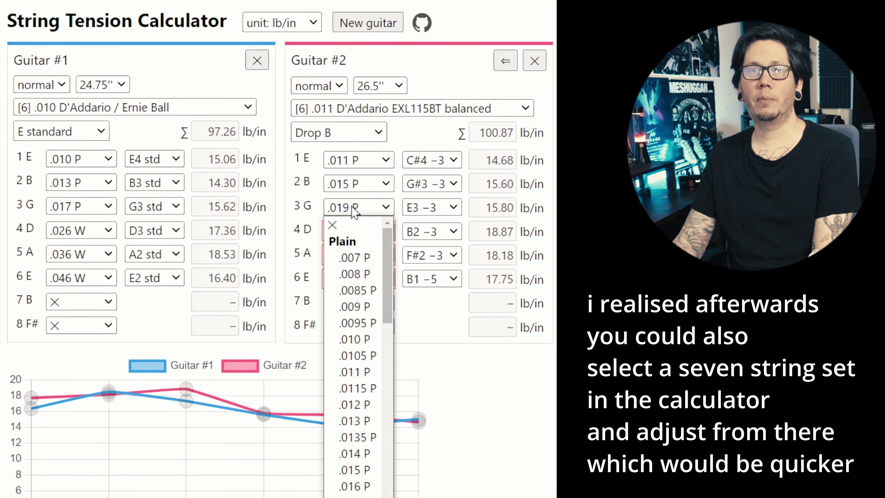
left_click(352, 495)
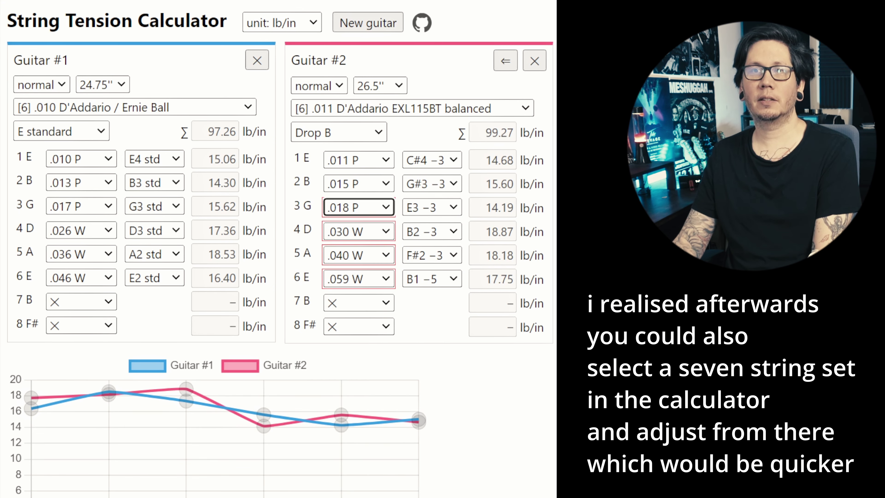
left_click(361, 233)
left_click(362, 244)
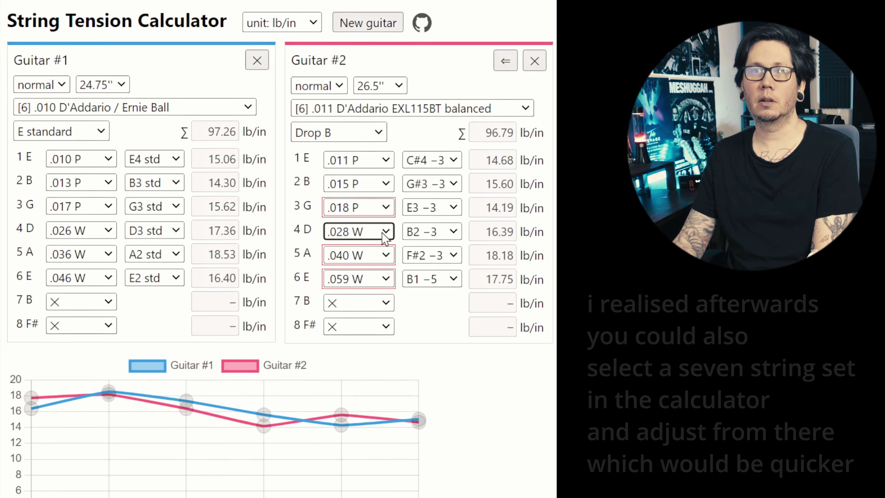
left_click(354, 258)
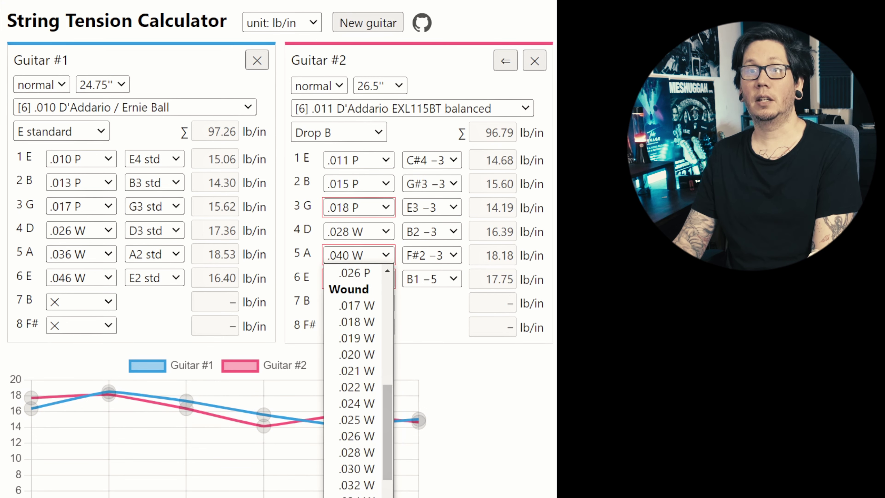
left_click(359, 441)
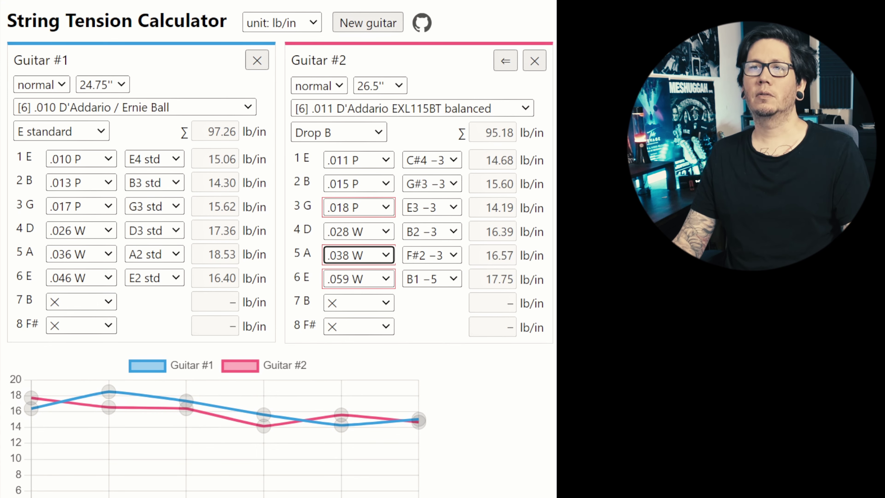
left_click(371, 183)
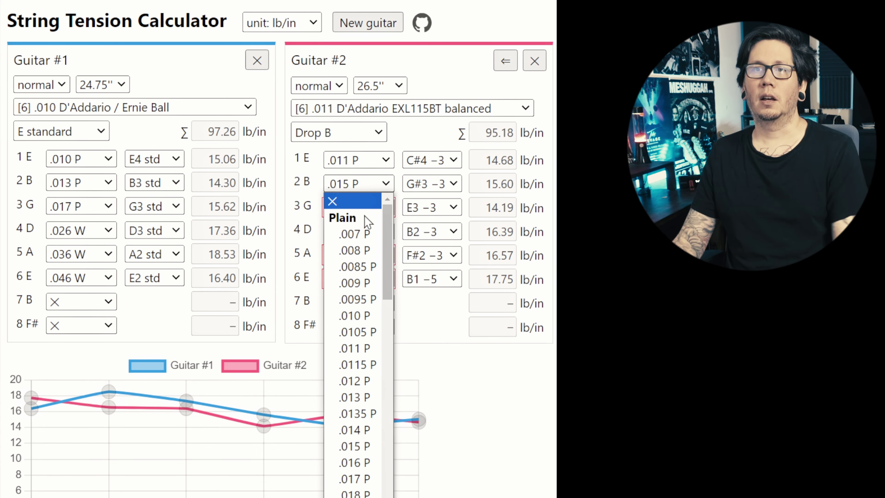
left_click(364, 430)
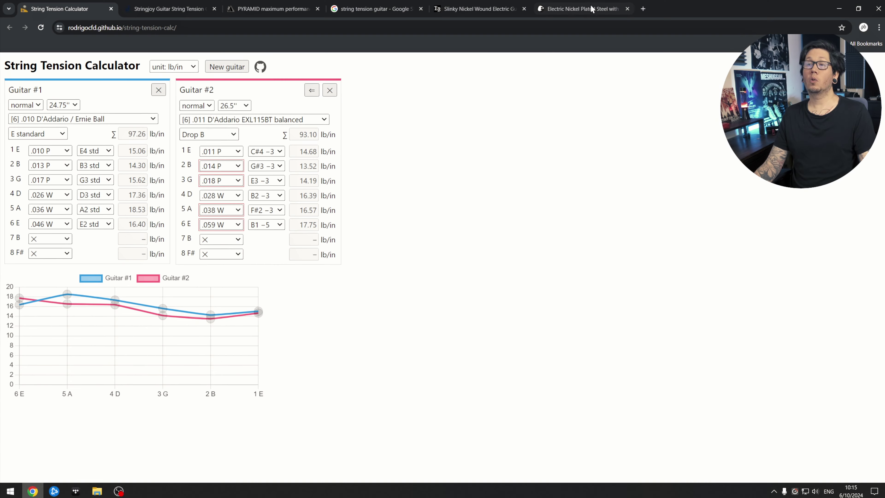
- View Elixir's 7- and 8-string gauge tables
left_click(592, 8)
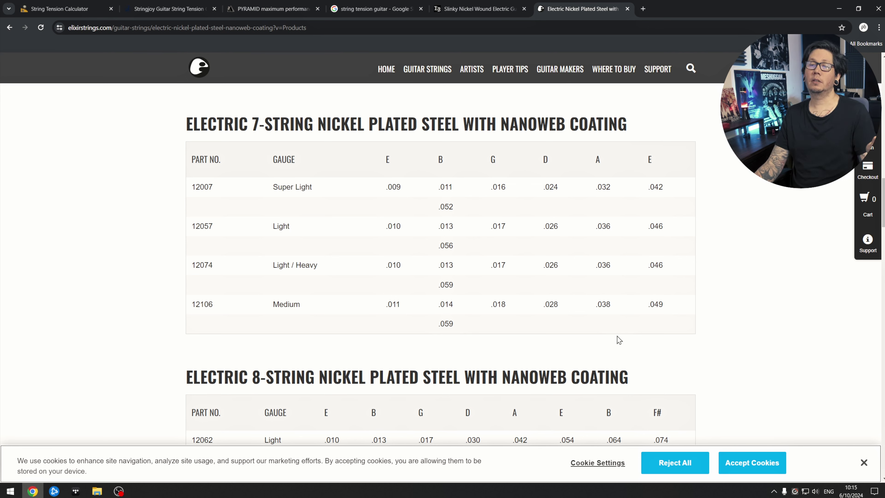
- Bring up Ernie Ball's Power Slinky 7-string 11-58 product page
left_click(477, 16)
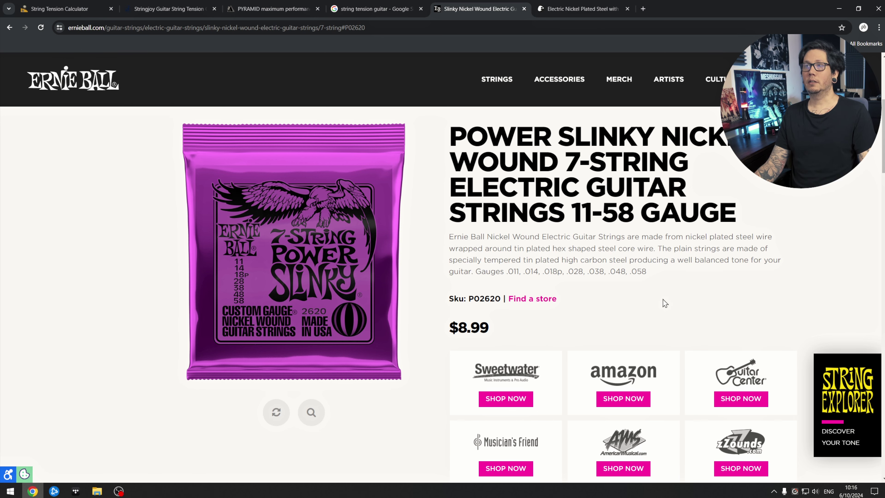
- Go to the Pyramid Strings site, open its Custom Shop page, and browse the custom-string request form
left_click(266, 10)
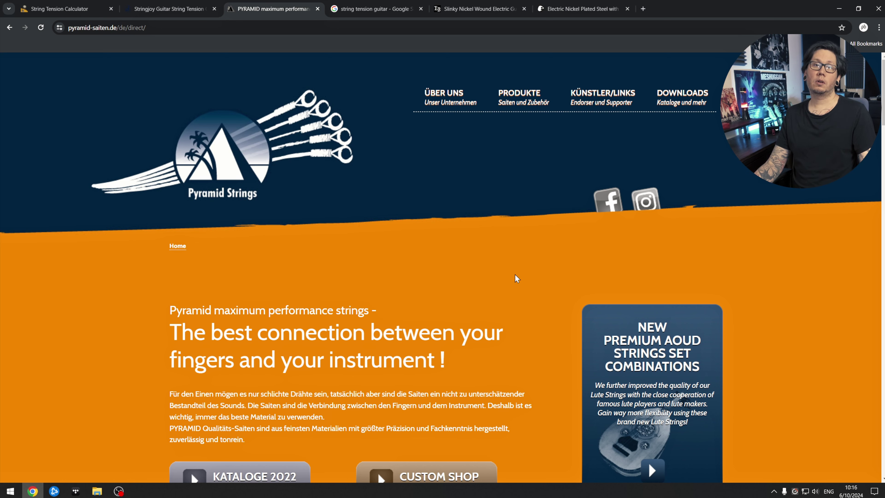
scroll(535, 244, "down", 3)
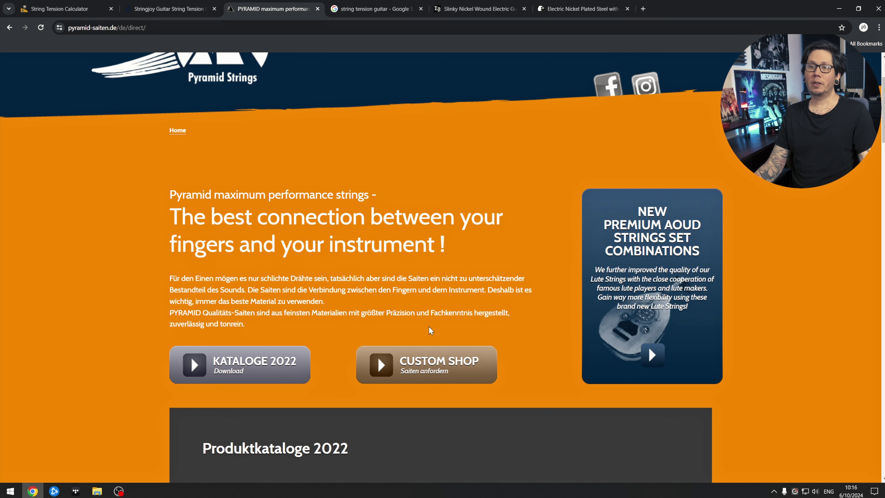
left_click(435, 371)
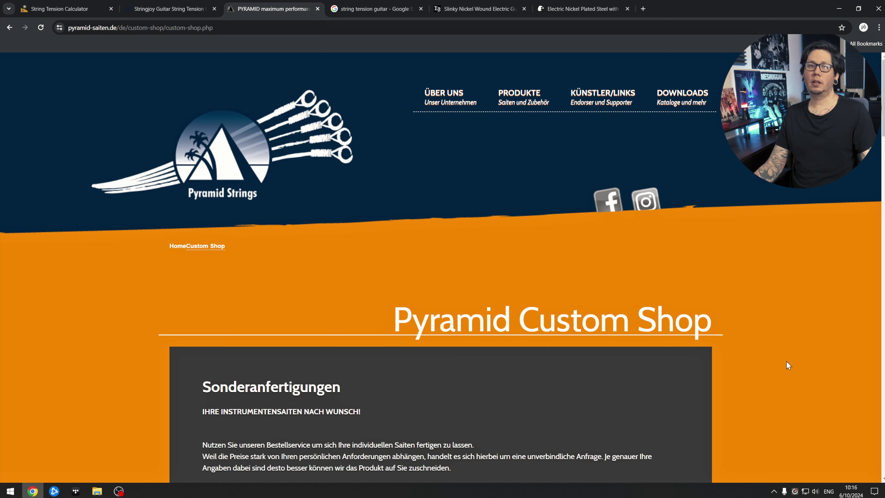
scroll(786, 361, "down", 15)
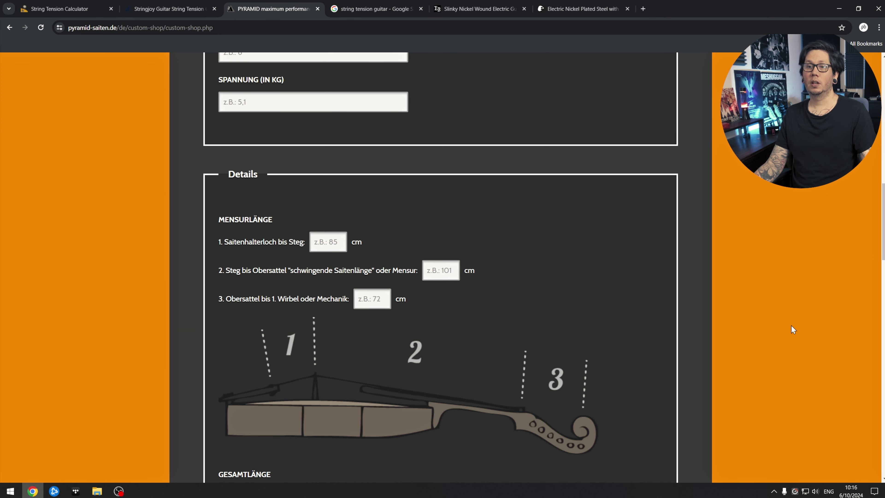
scroll(642, 354, "down", 20)
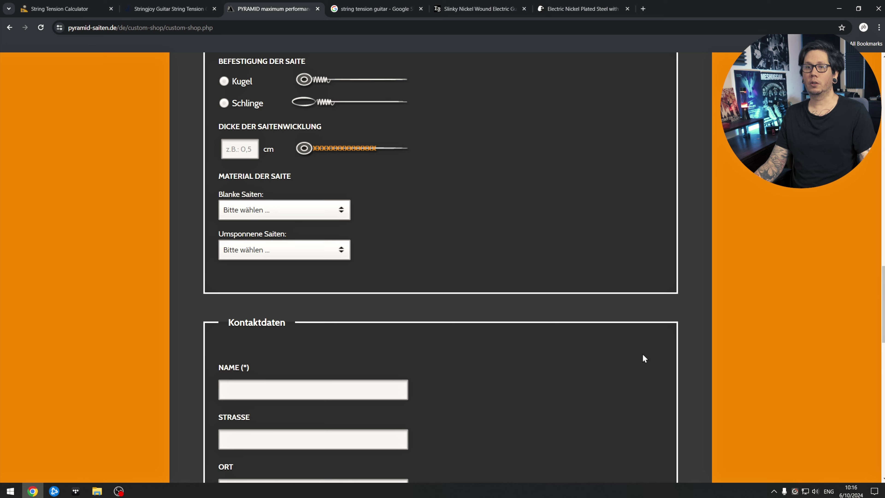
scroll(704, 375, "up", 20)
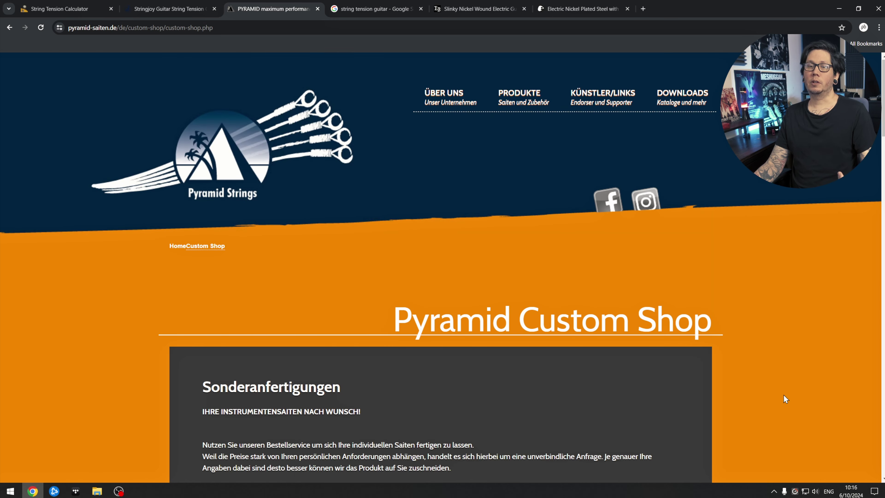
scroll(785, 399, "down", 20)
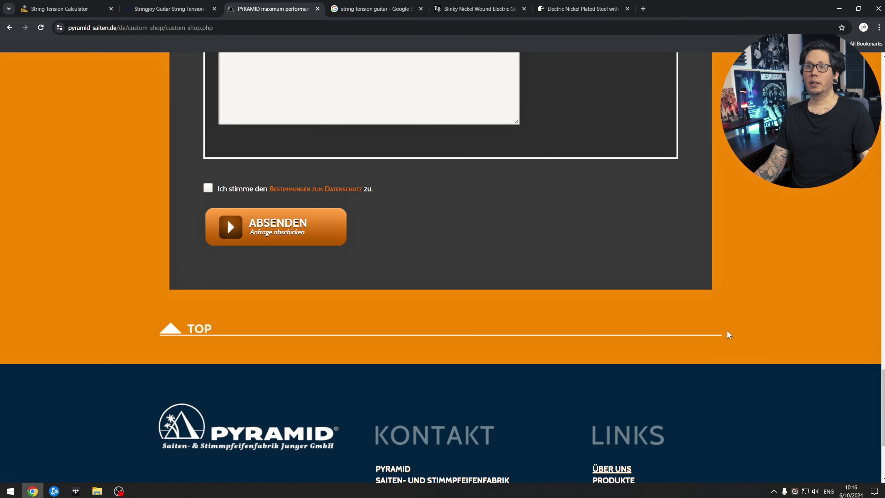
scroll(749, 334, "down", 5)
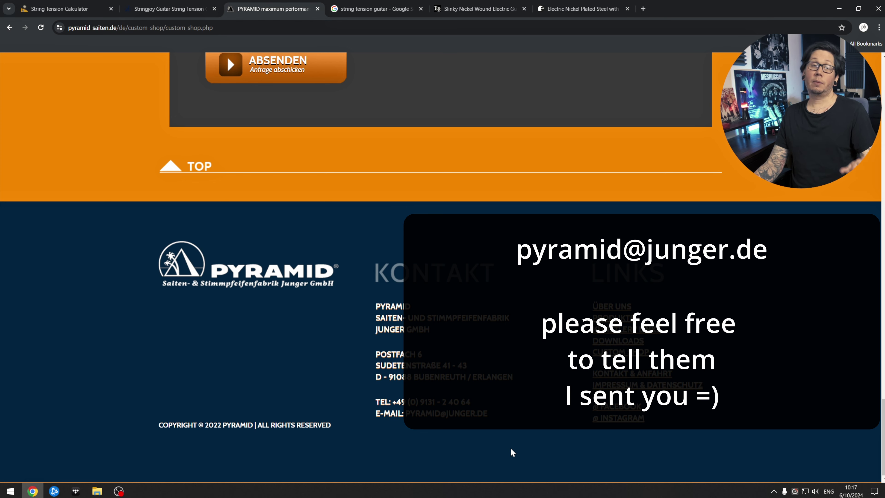
scroll(510, 447, "up", 20)
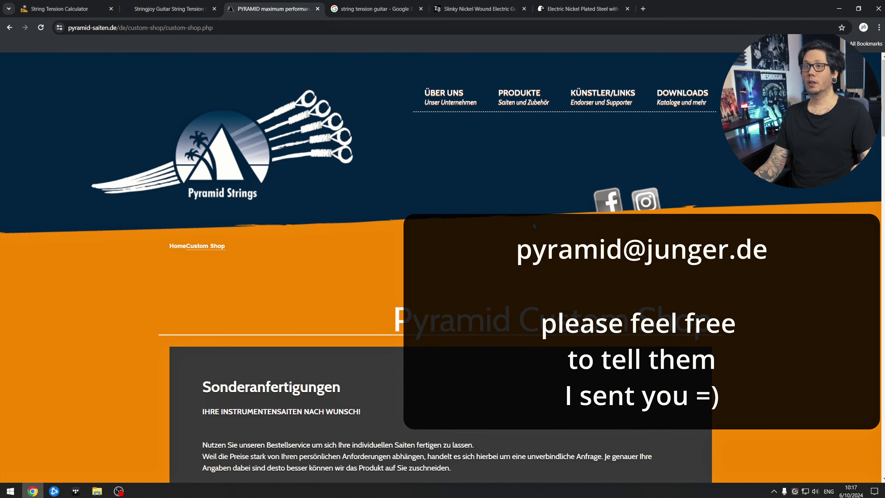
mouse_move(527, 94)
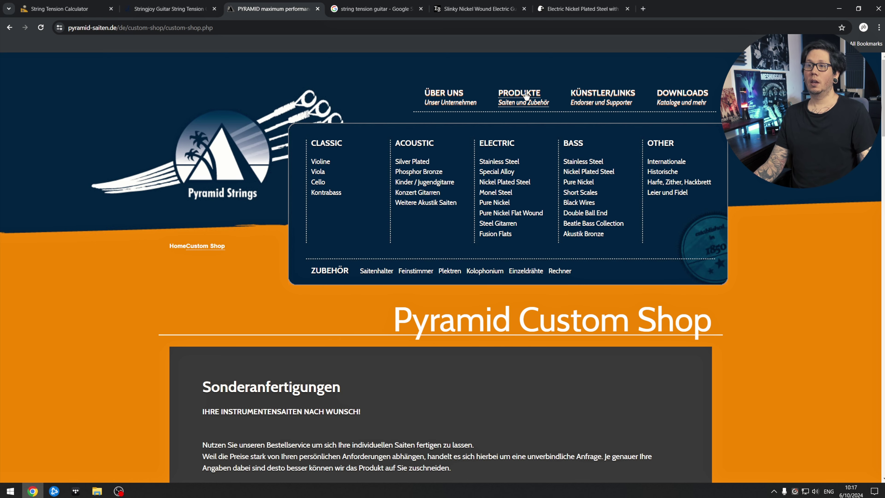
- Return to the String Tension Calculator, where Guitar #2 is a 30" .010 D'Addario / Ernie Ball set in E standard
left_click(58, 10)
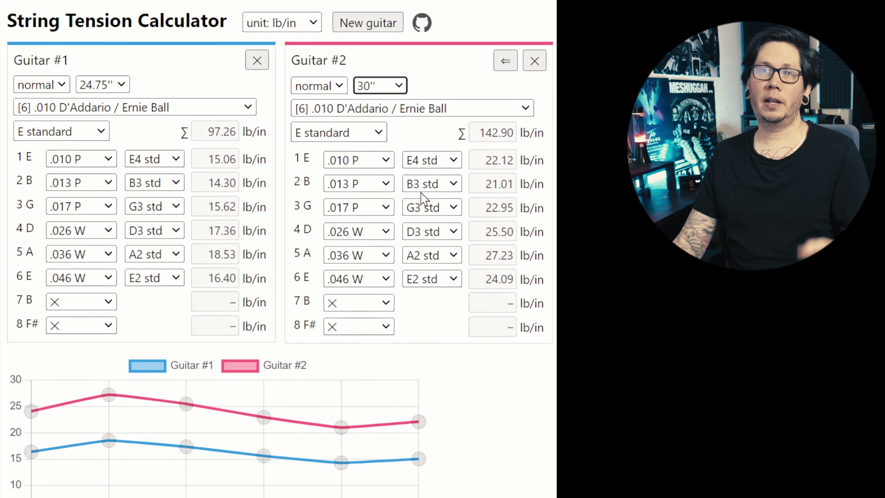
- Keep the 6th string at E2 std and load the [8] .009 Ernie Ball 8-String Heavy Bottom set
left_click(453, 279)
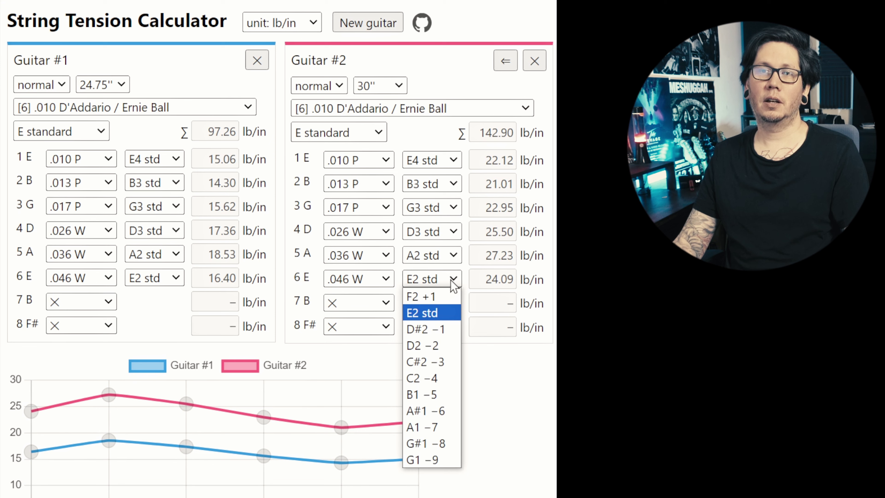
left_click(445, 315)
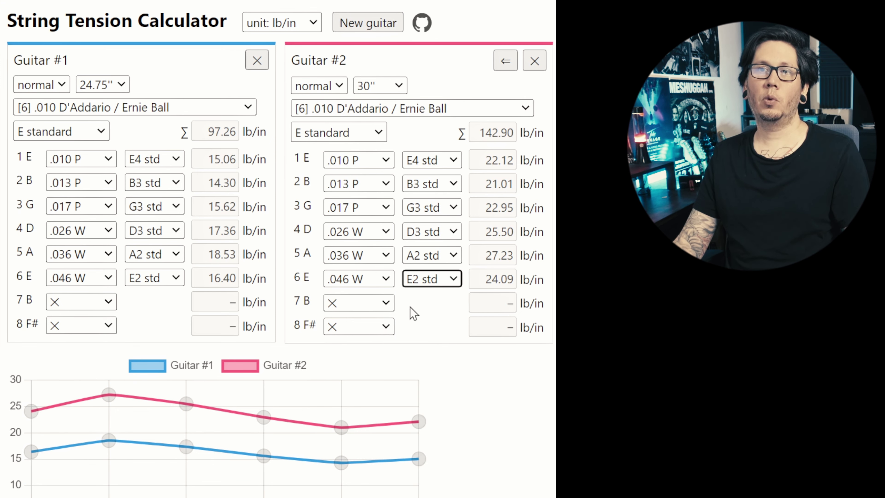
left_click(443, 111)
scroll(486, 362, "down", 10)
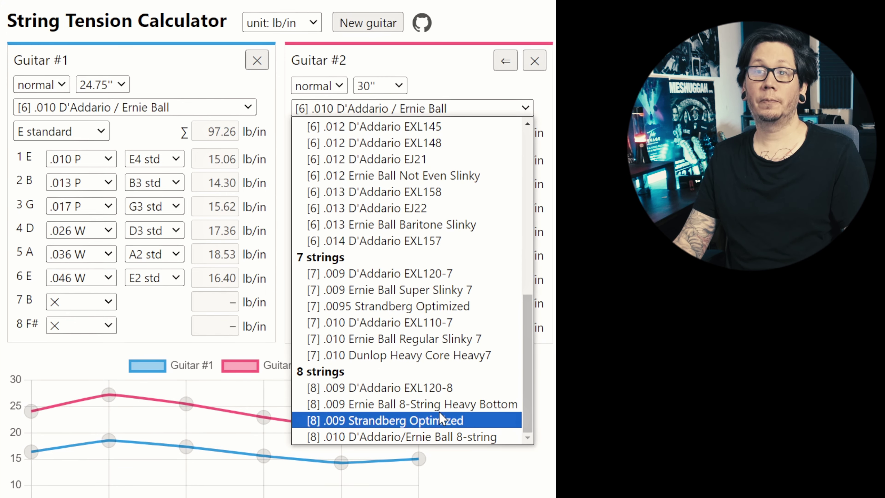
left_click(441, 405)
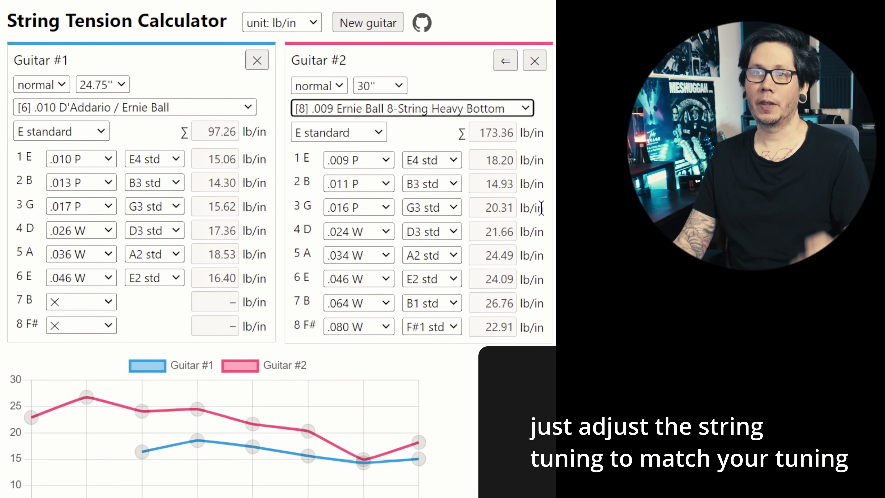
- Remove Guitar #2's high E and B strings by setting their gauges to X
left_click(364, 160)
left_click(363, 177)
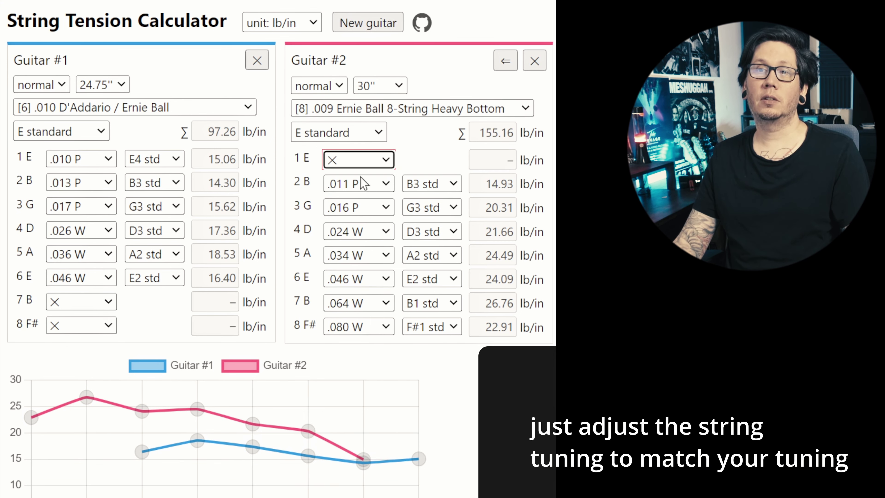
left_click(363, 183)
left_click(362, 202)
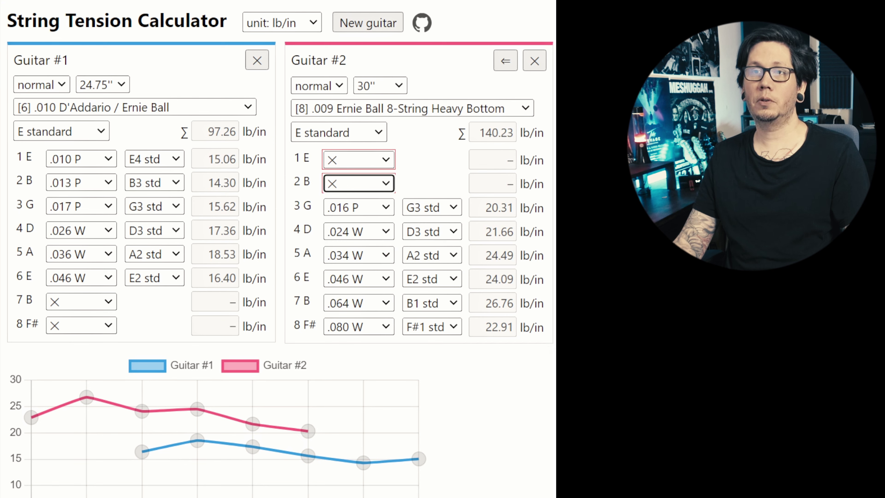